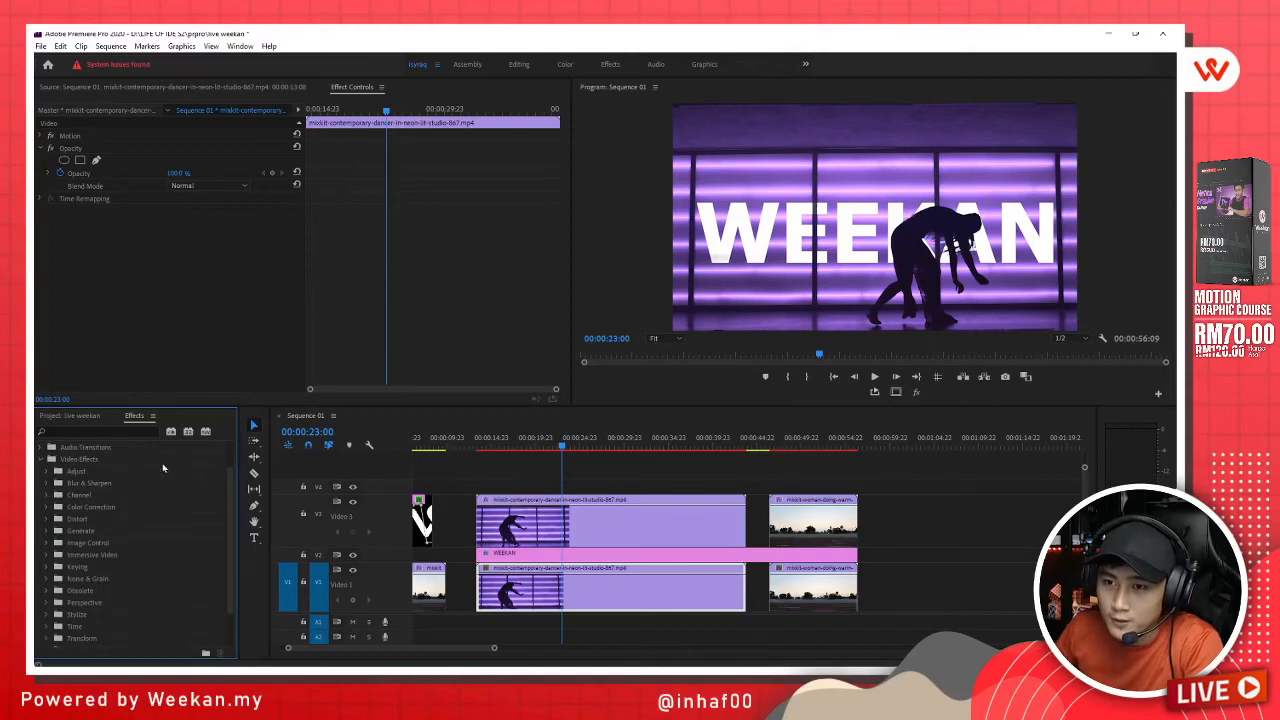
Apply the Offset effect from the Distort effects to the dancer clip on track V1.
{"action": "left_click", "coordinate": [45, 520]}
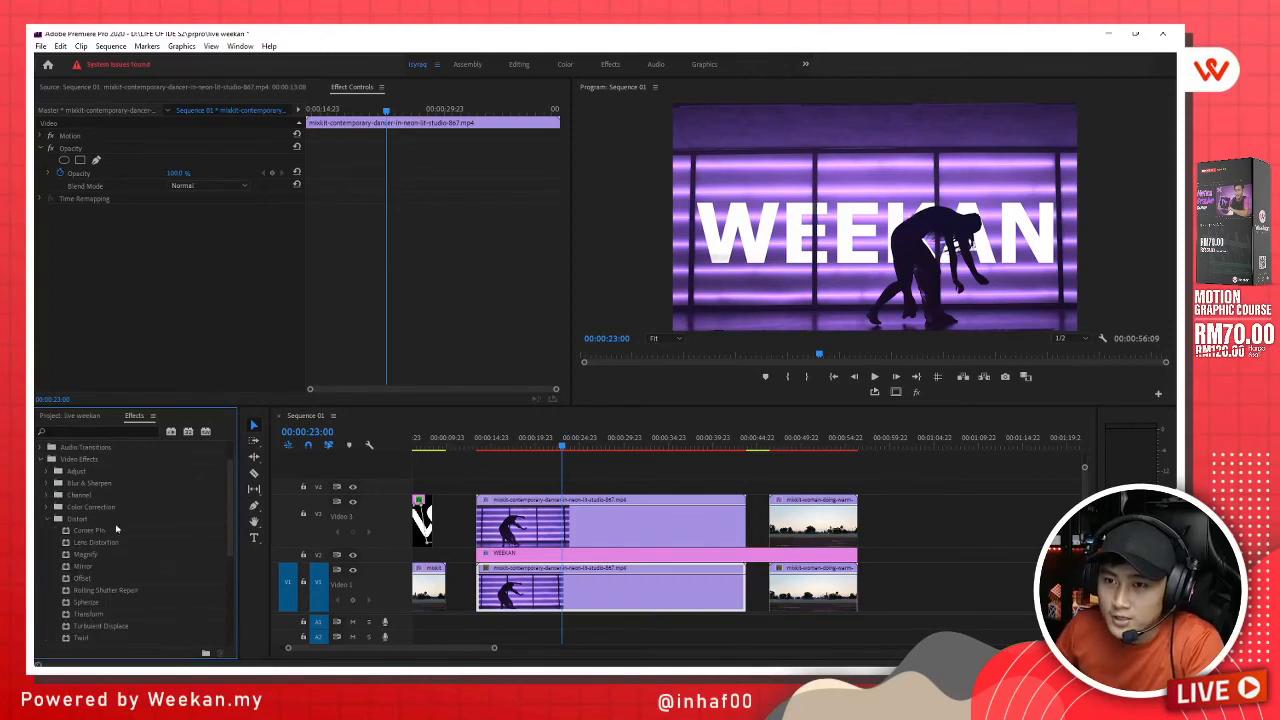
{"action": "scroll", "coordinate": [130, 545], "scroll_direction": "down", "scroll_amount": 1}
{"action": "left_click", "coordinate": [99, 567]}
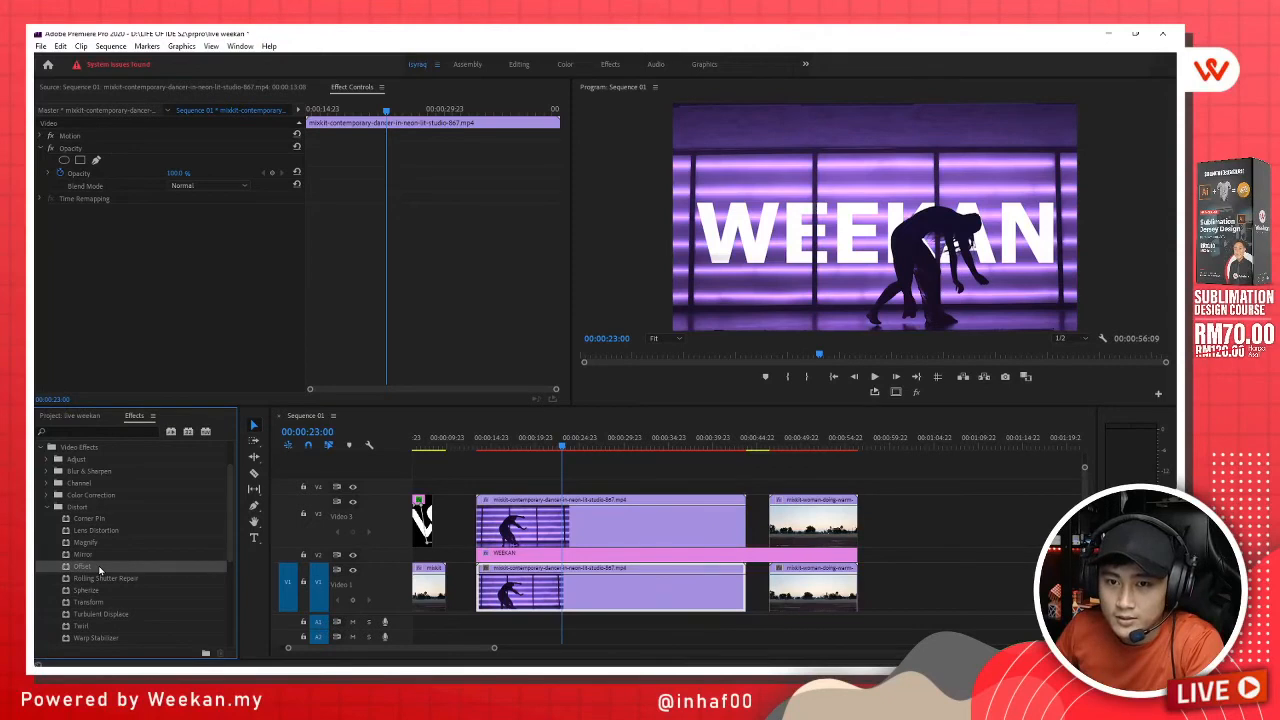
{"action": "left_click_drag", "start_coordinate": [99, 570], "coordinate": [580, 598]}
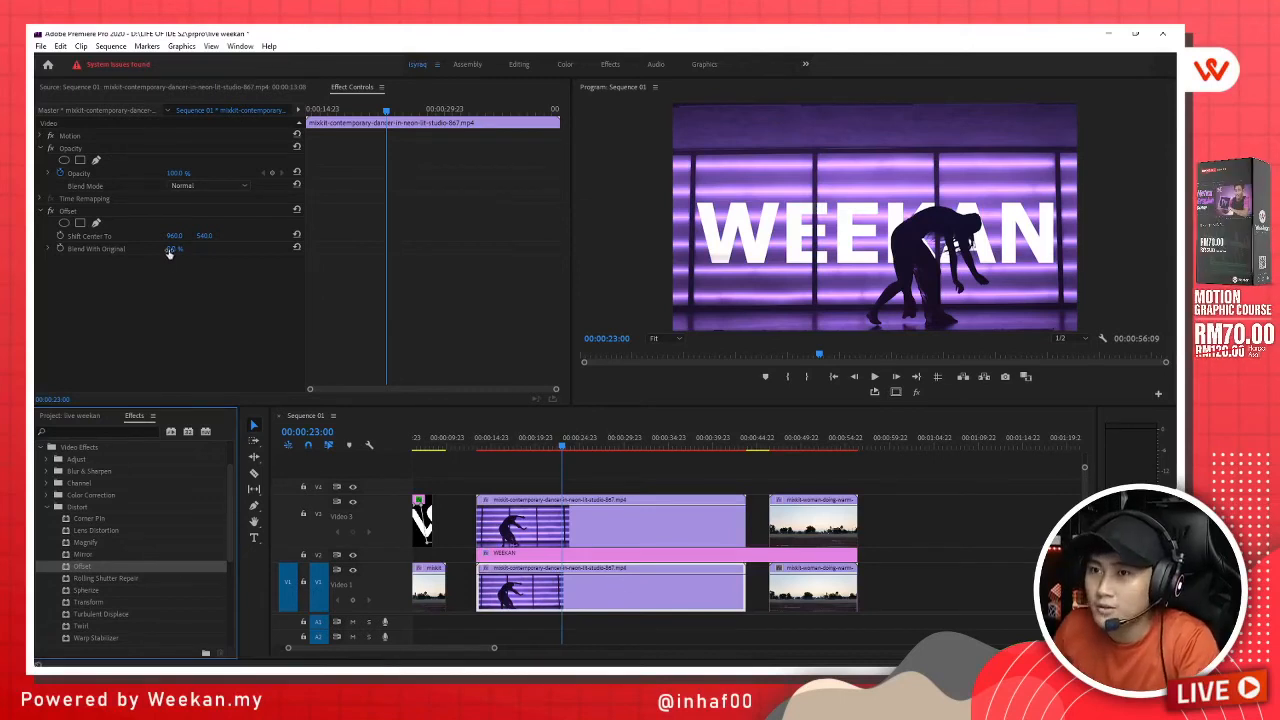
Keyframe the Offset effect's Shift Center To horizontally, from about 3670 at the clip's start to about 7849 at 00:00:23:00.
{"action": "left_click_drag", "start_coordinate": [172, 250], "coordinate": [310, 235]}
{"action": "key", "text": "ctrl+z"}
{"action": "left_click_drag", "start_coordinate": [178, 236], "coordinate": [505, 236]}
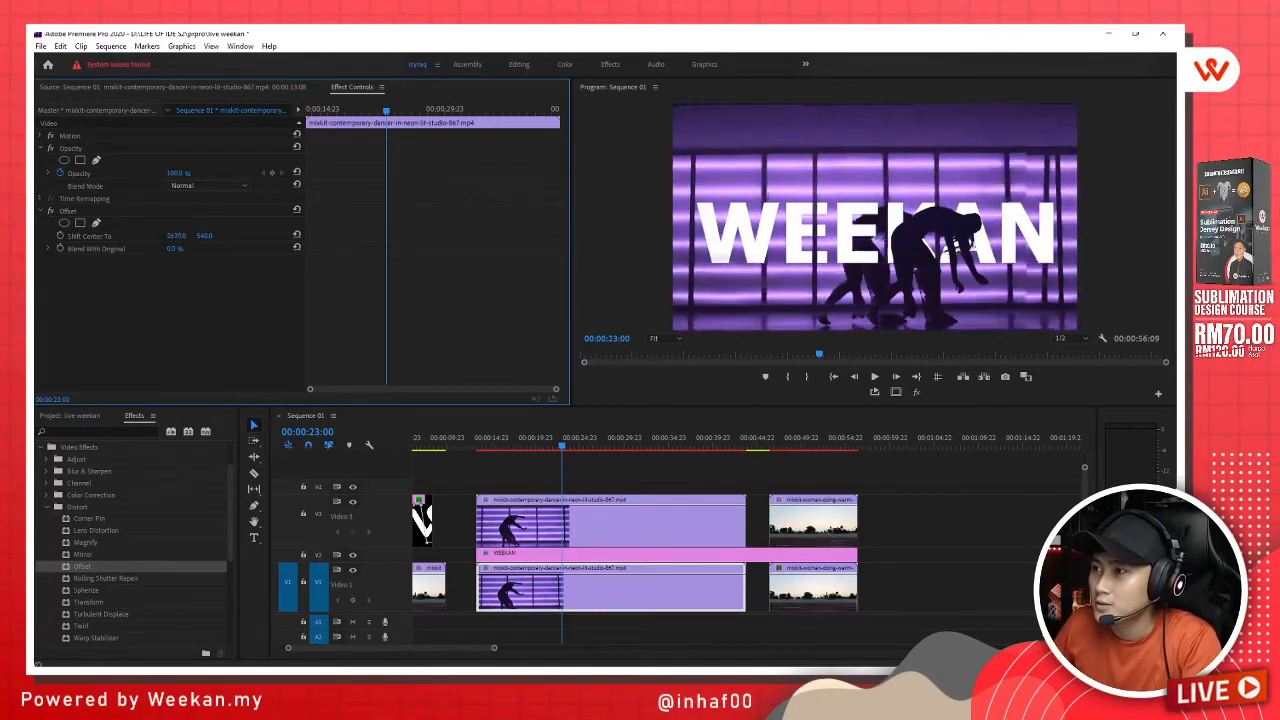
{"action": "left_click", "coordinate": [60, 236]}
{"action": "left_click_drag", "start_coordinate": [386, 236], "coordinate": [303, 237]}
{"action": "left_click_drag", "start_coordinate": [174, 237], "coordinate": [480, 237]}
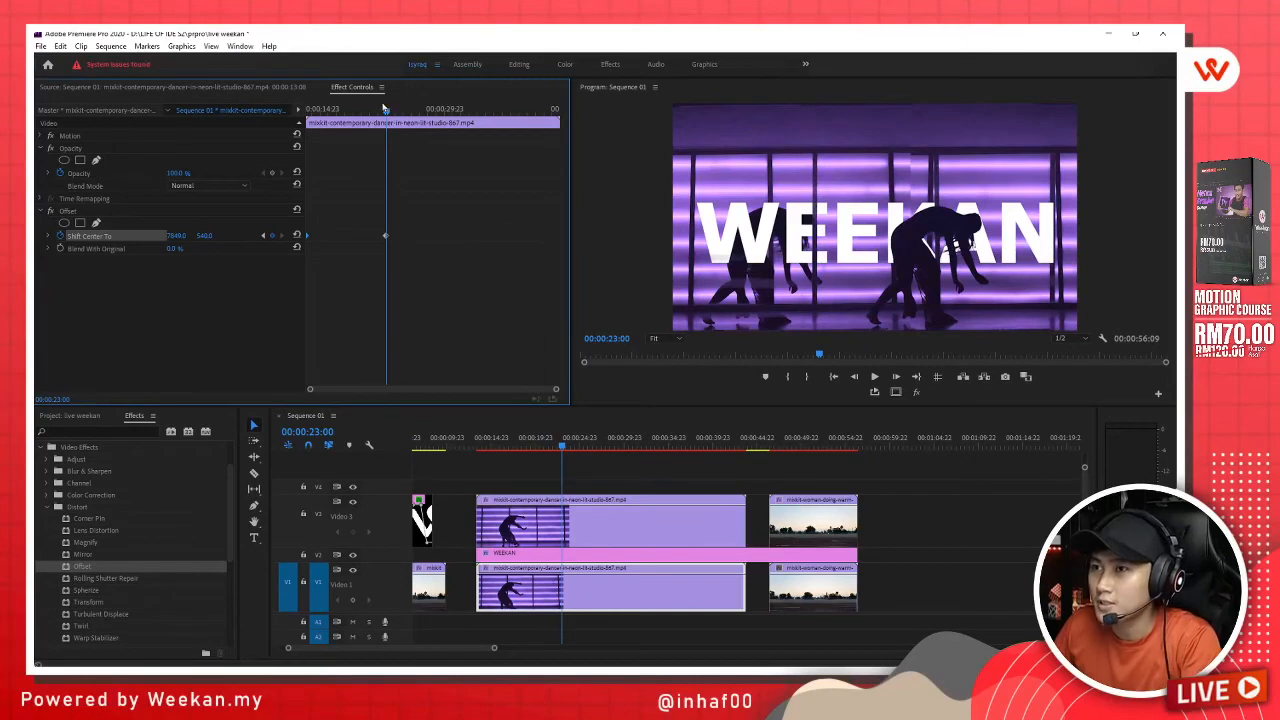
Play back the sequence to review the dancer clip's offset animation.
{"action": "left_click_drag", "start_coordinate": [384, 108], "coordinate": [208, 127]}
{"action": "left_click", "coordinate": [669, 470]}
{"action": "key", "text": "space"}
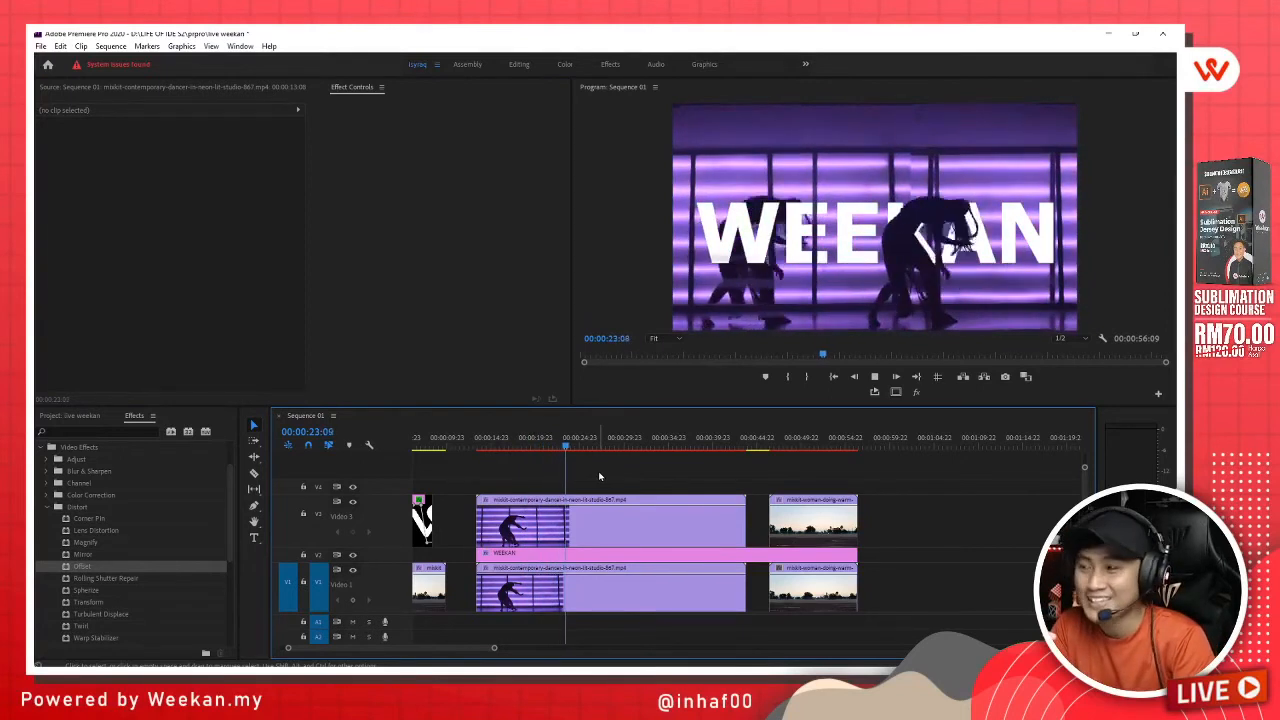
{"action": "key", "text": "space"}
Speed up the V1 dancer clip's offset animation by moving its last Shift Center To keyframe to about 00:00:20.
{"action": "left_click", "coordinate": [621, 596]}
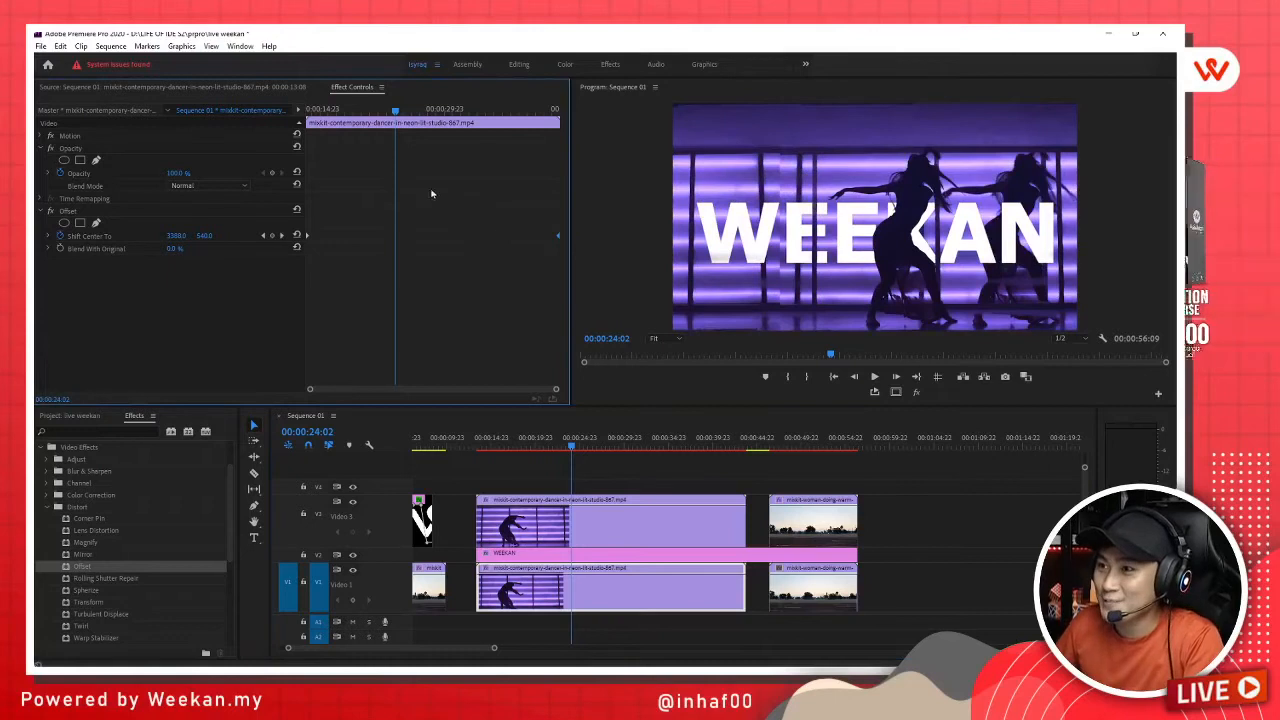
{"action": "left_click", "coordinate": [282, 242]}
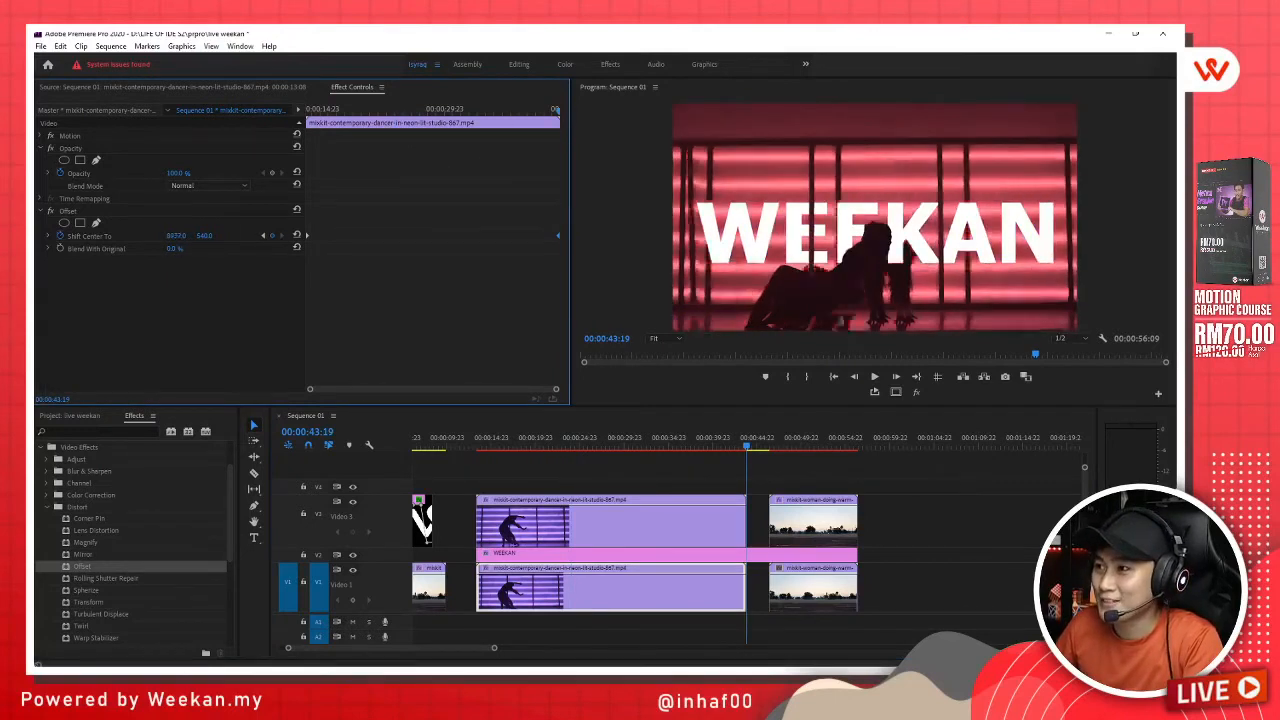
{"action": "key", "text": "space"}
{"action": "left_click_drag", "start_coordinate": [340, 110], "coordinate": [304, 111]}
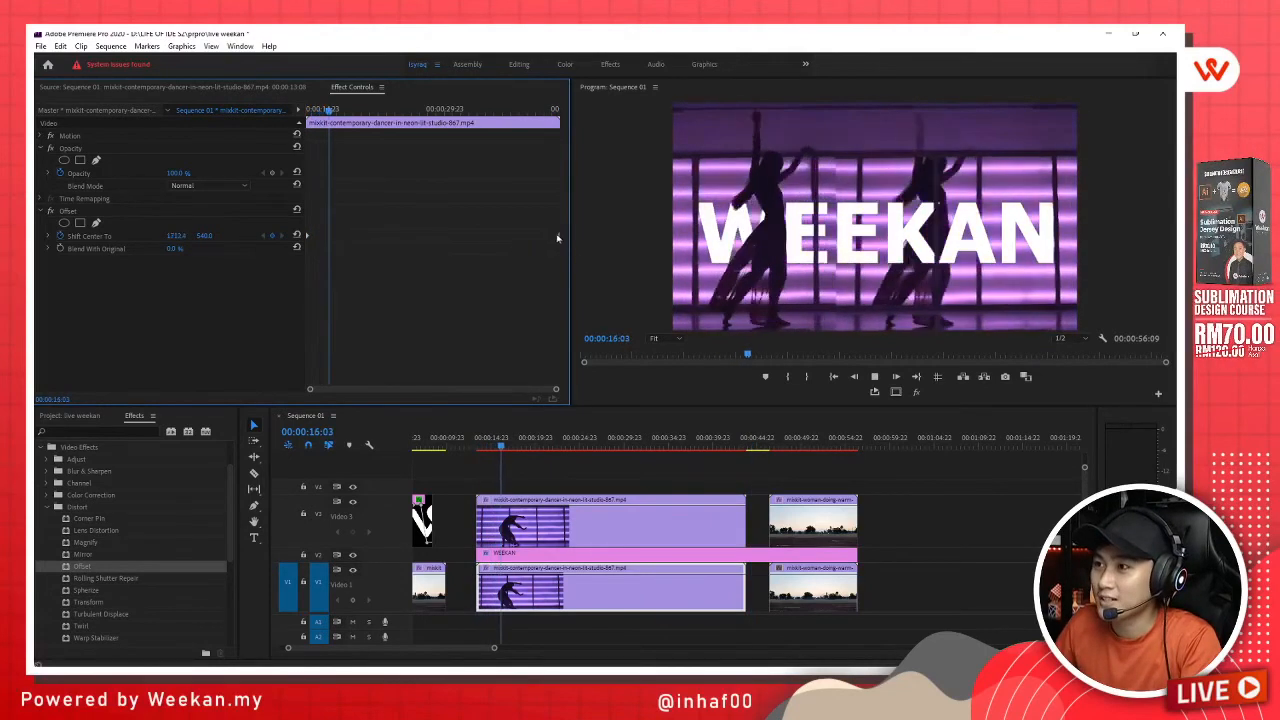
{"action": "key", "text": "space"}
{"action": "key", "text": "space"}
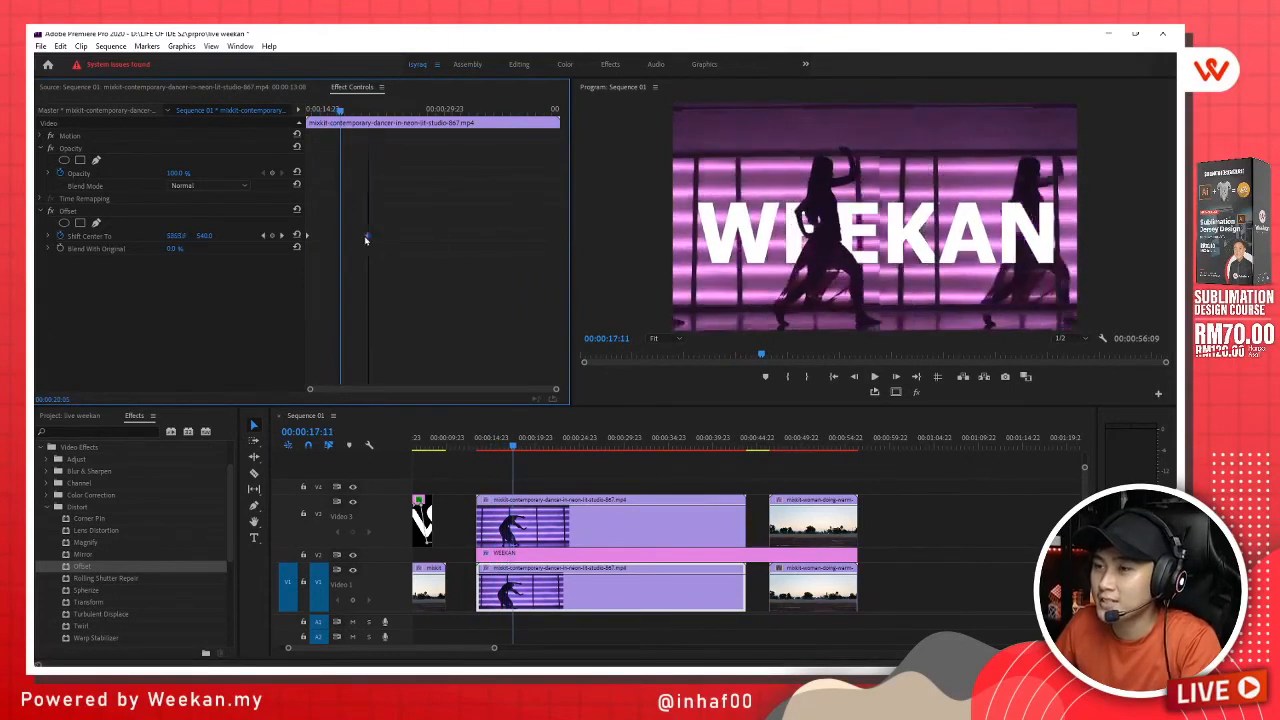
{"action": "left_click_drag", "start_coordinate": [425, 238], "coordinate": [362, 237]}
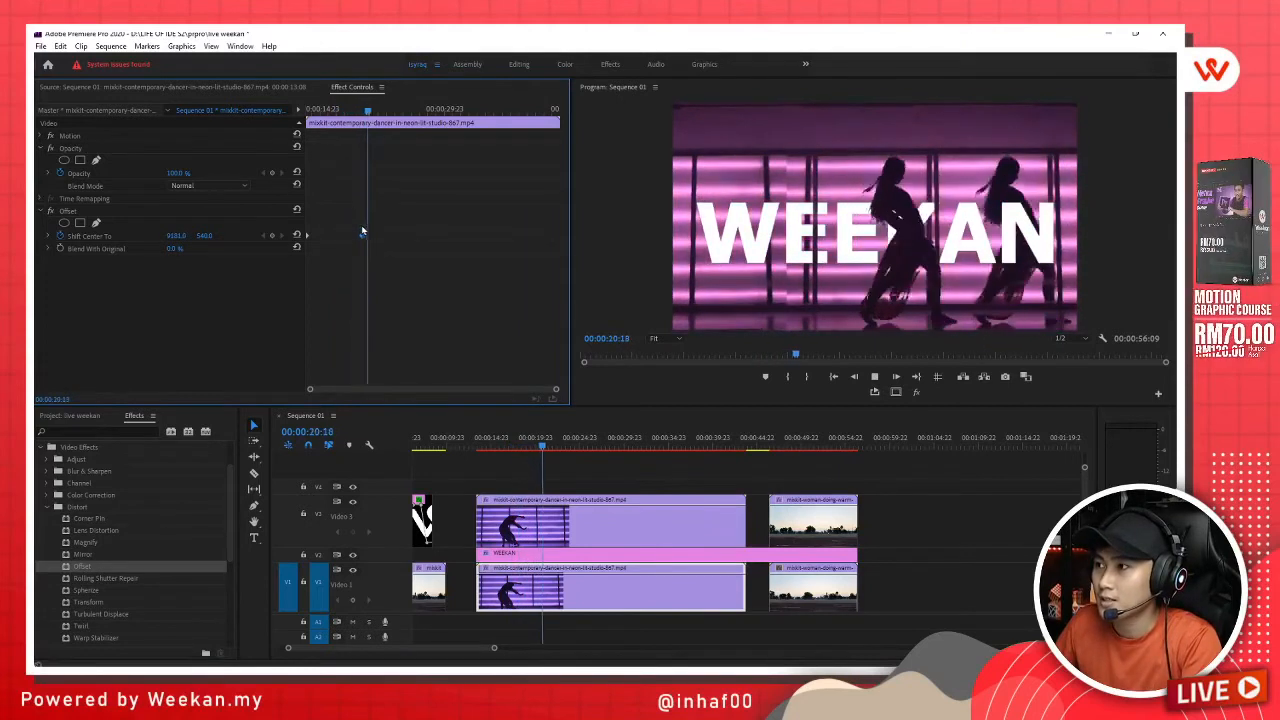
Play the retimed offset animation from near the start of the dancer clip.
{"action": "left_click", "coordinate": [321, 117]}
{"action": "left_click_drag", "start_coordinate": [321, 117], "coordinate": [317, 117]}
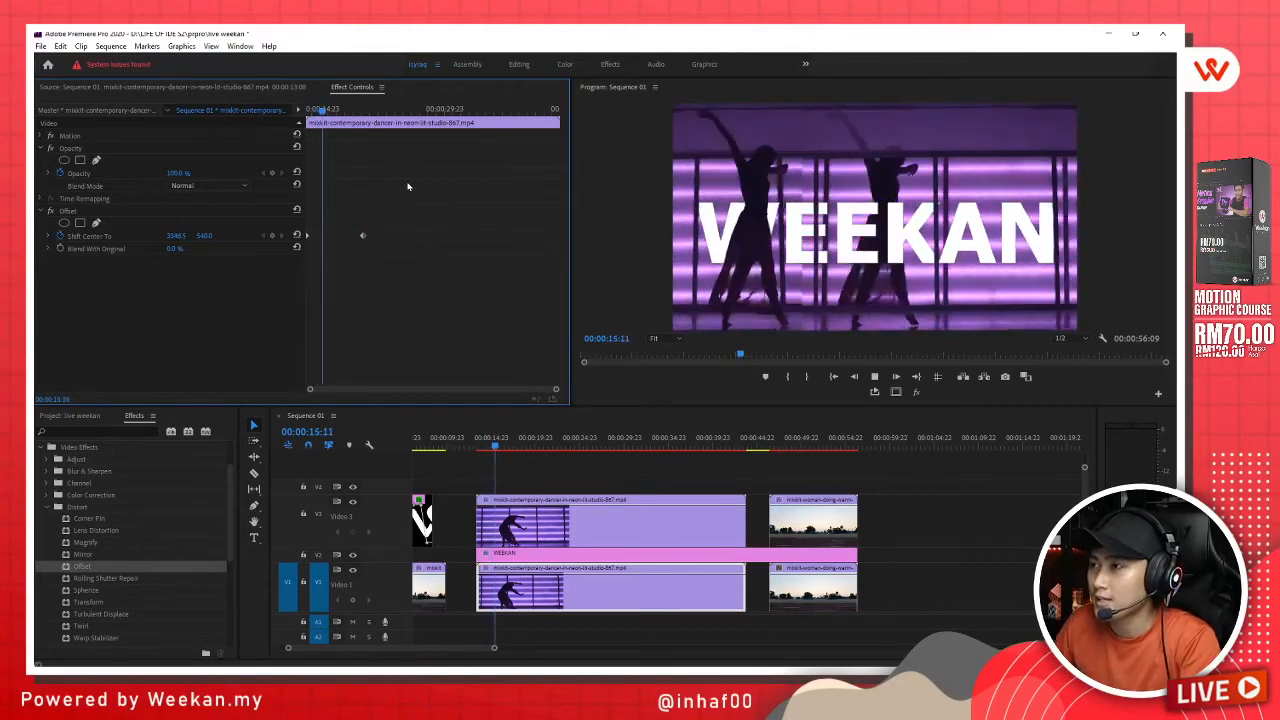
{"action": "key", "text": "space"}
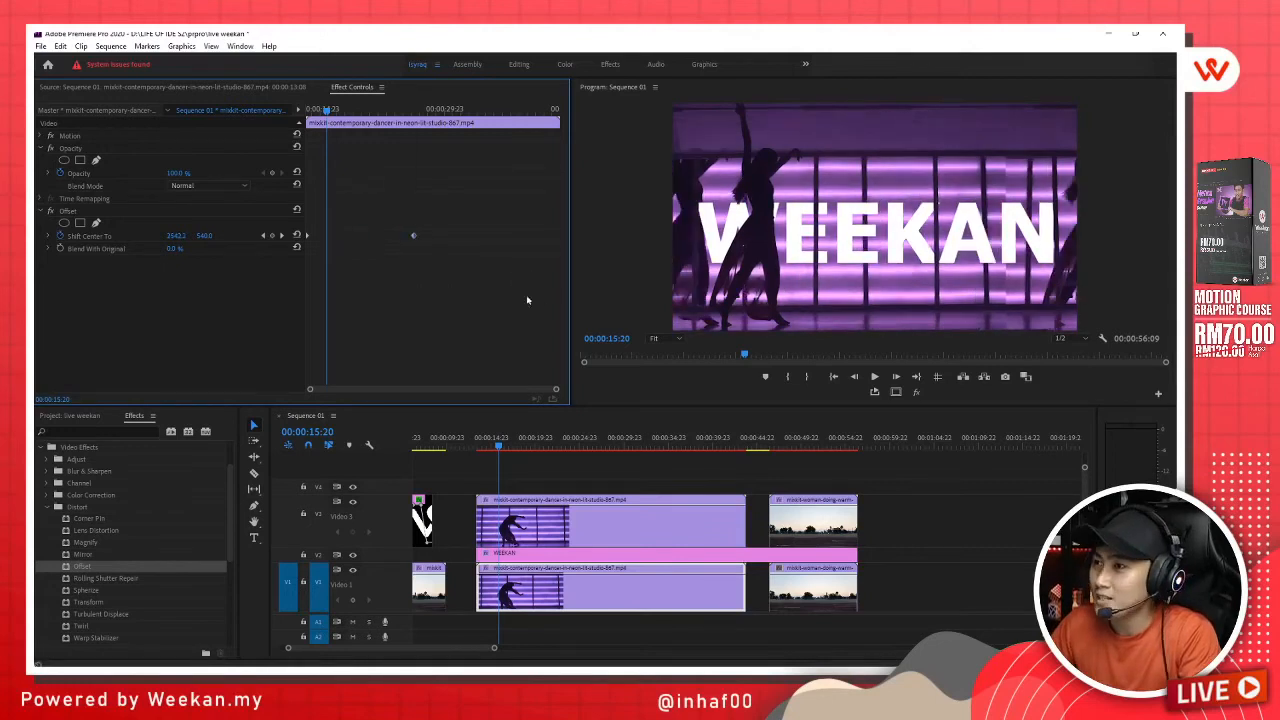
{"action": "key", "text": "space"}
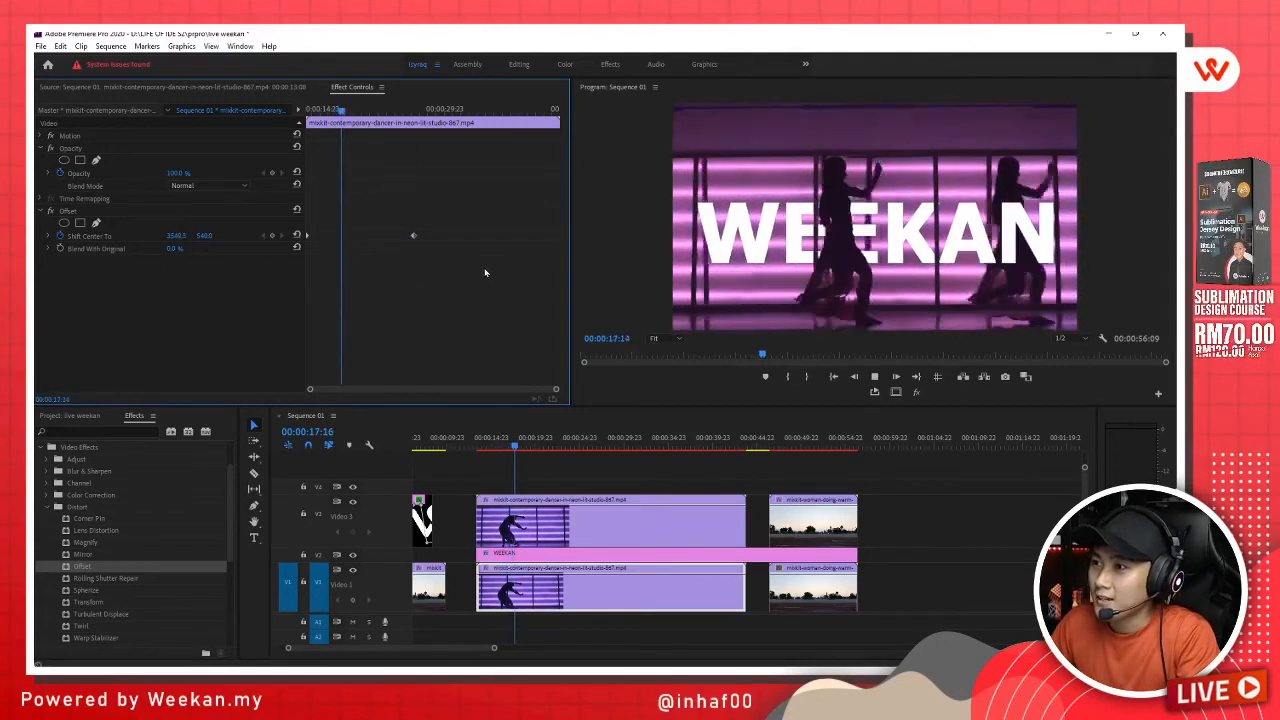
{"action": "key", "text": "space"}
Find the blur effects and apply Directional Blur to the WEEKAN title clip on track V2.
{"action": "left_click", "coordinate": [625, 547]}
{"action": "left_click", "coordinate": [110, 432]}
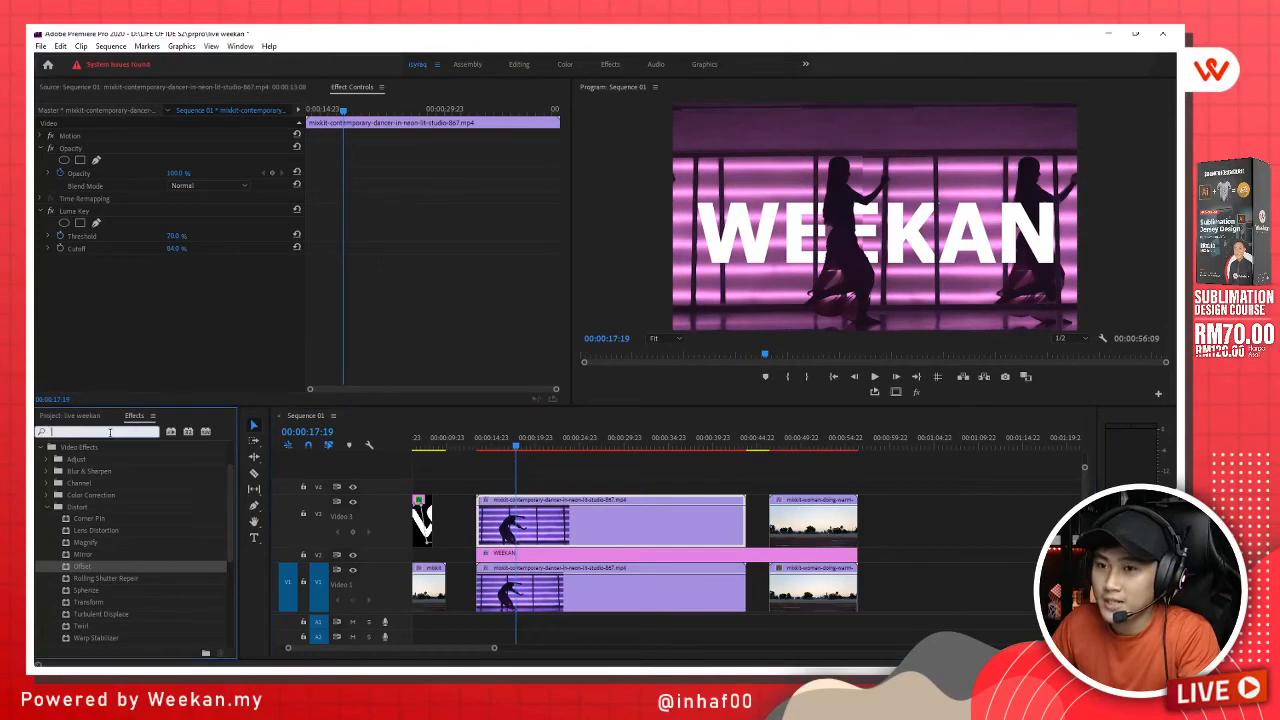
{"action": "type", "text": "blur"}
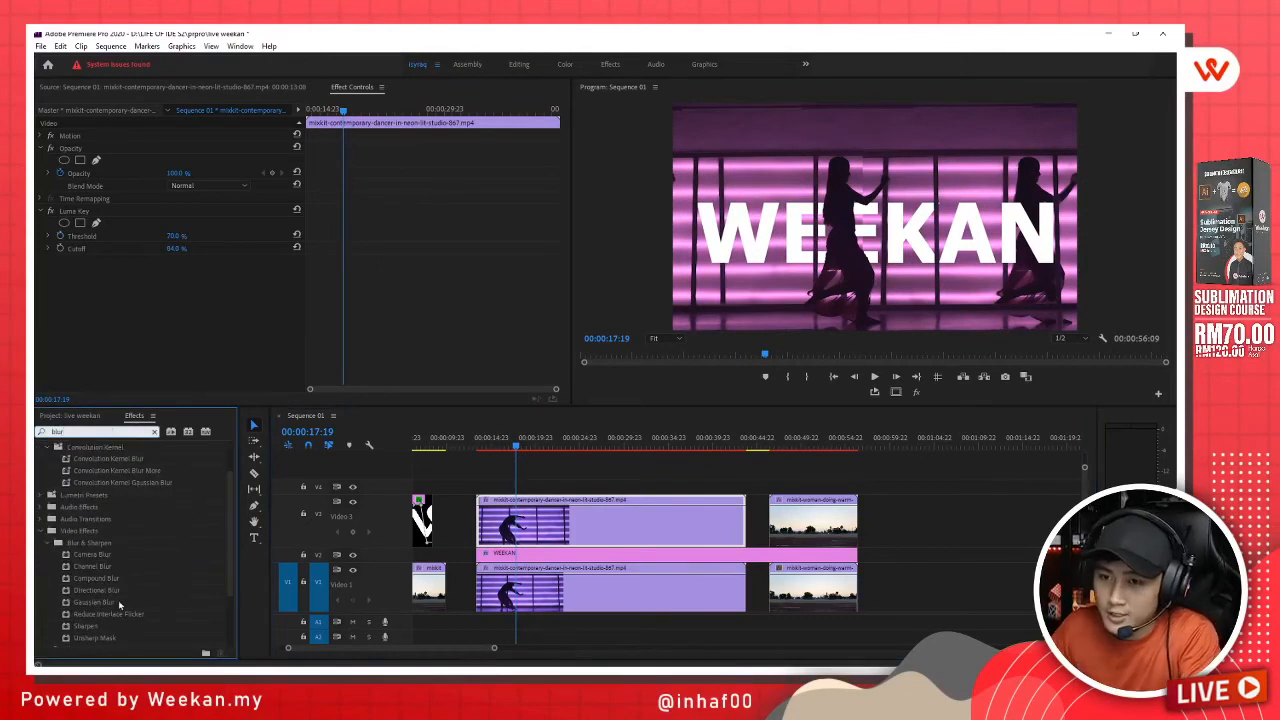
{"action": "scroll", "coordinate": [118, 604], "scroll_direction": "down", "scroll_amount": 1}
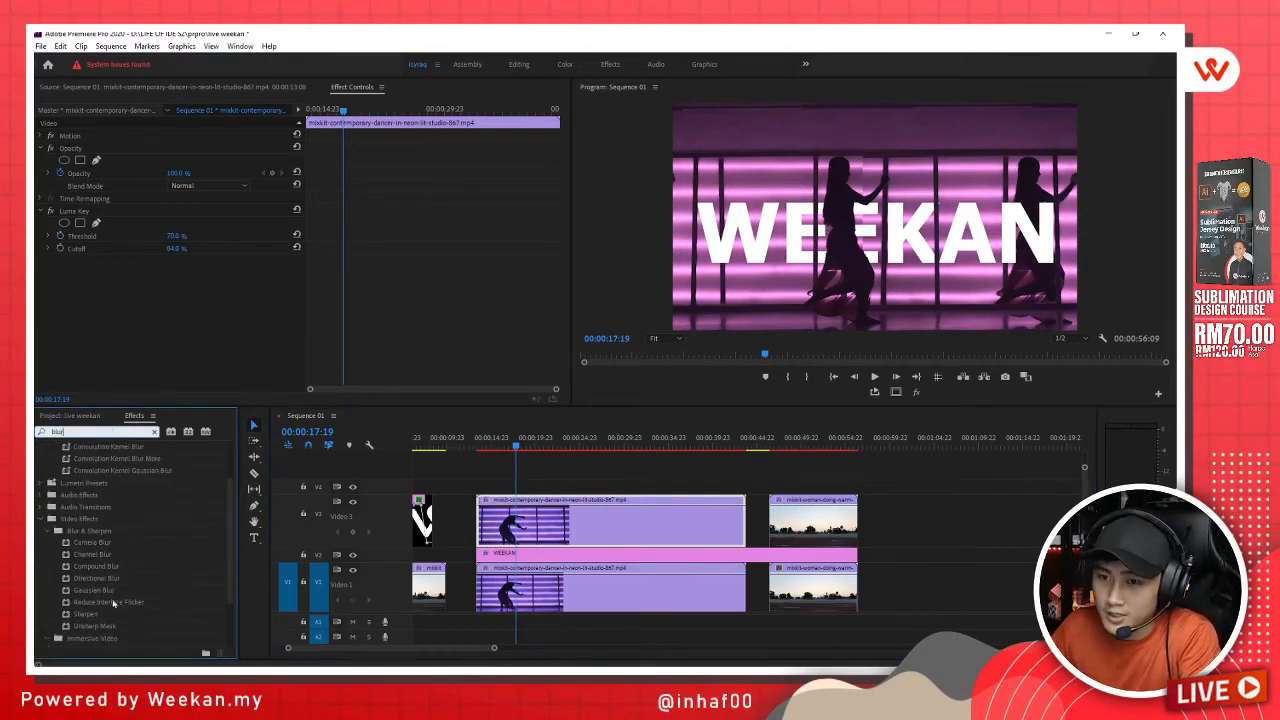
{"action": "left_click_drag", "start_coordinate": [100, 583], "coordinate": [564, 558]}
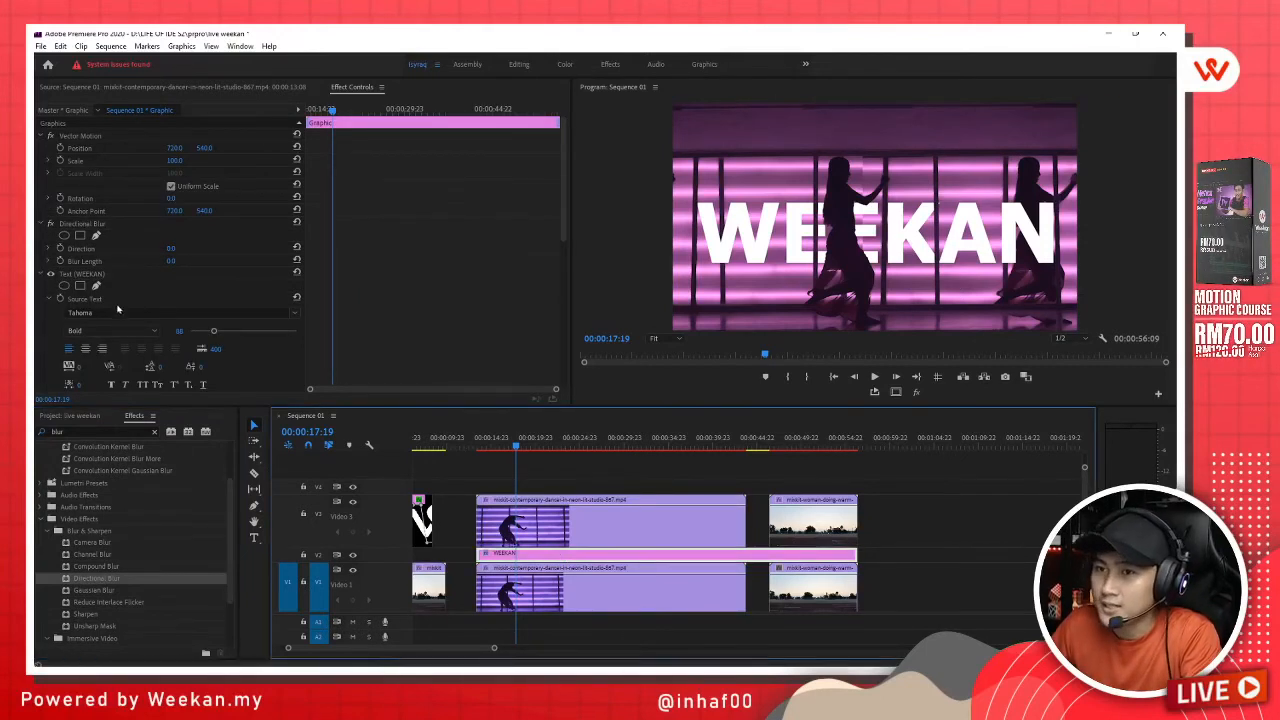
Set the title's Directional Blur to a Direction of 90° and a Blur Length of 51.
{"action": "scroll", "coordinate": [204, 276], "scroll_direction": "down", "scroll_amount": 2}
{"action": "left_click", "coordinate": [40, 242]}
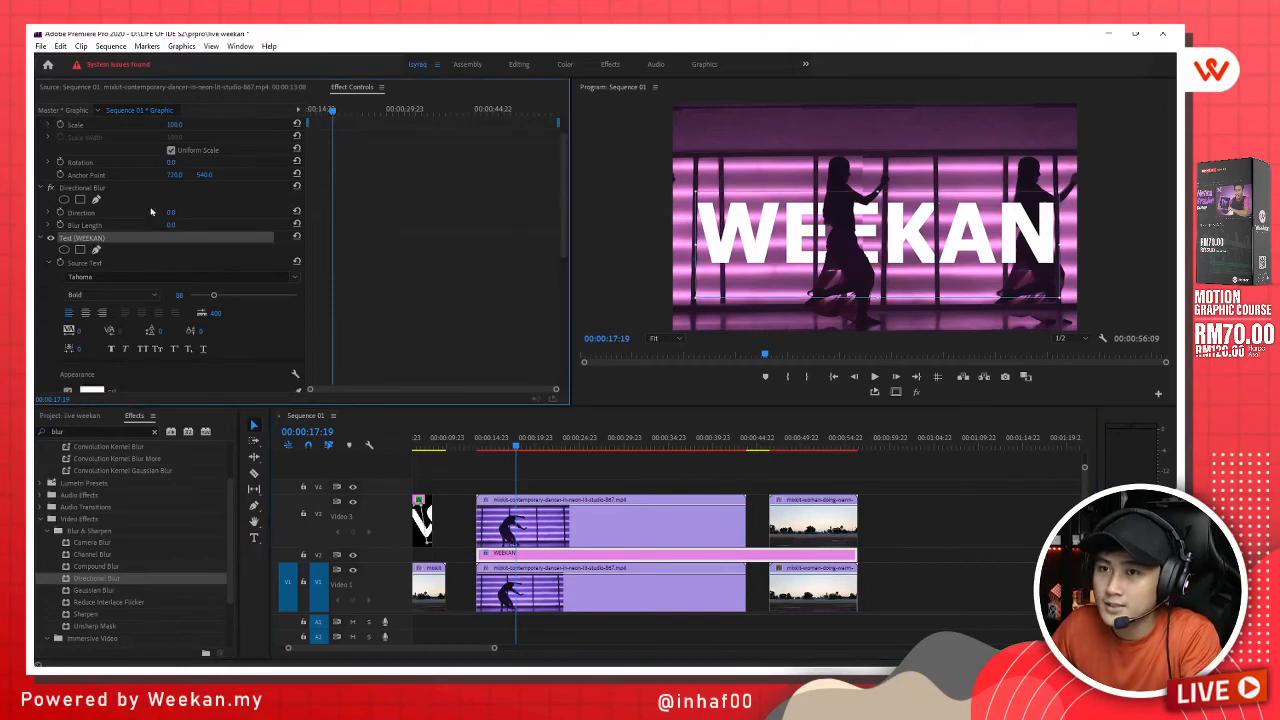
{"action": "left_click_drag", "start_coordinate": [170, 212], "coordinate": [364, 212]}
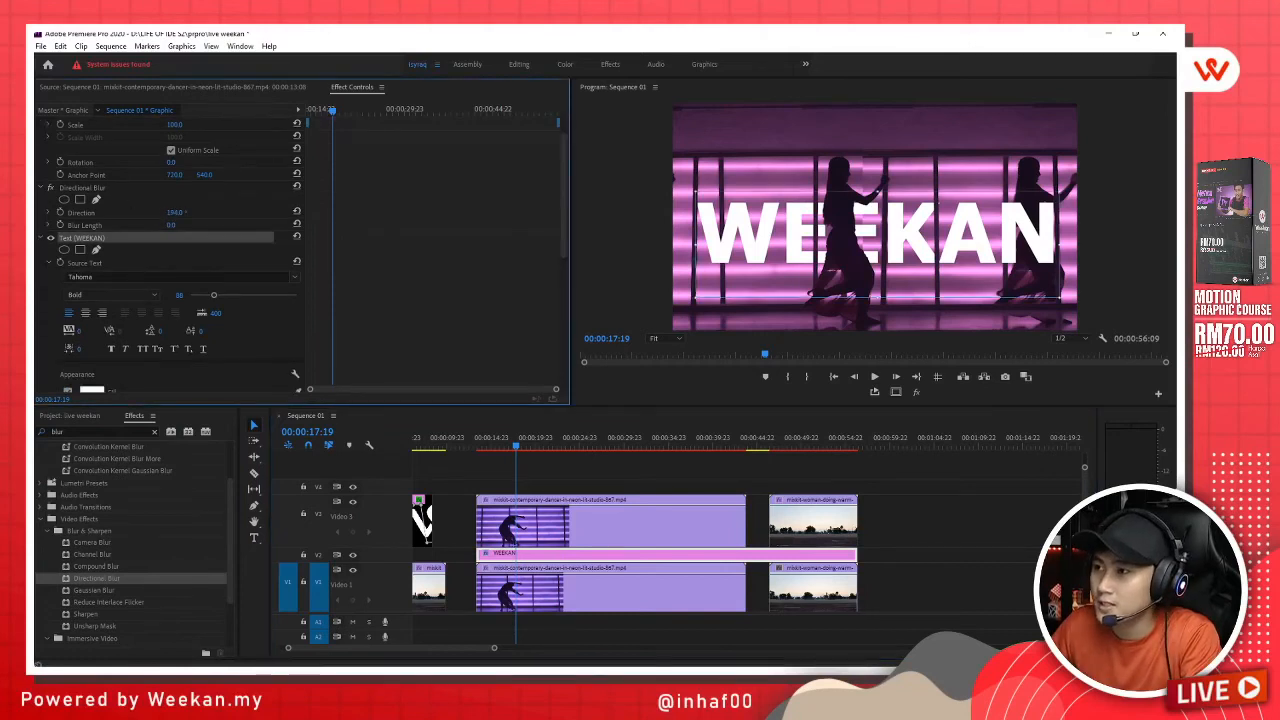
{"action": "left_click", "coordinate": [174, 213]}
{"action": "type", "text": "90"}
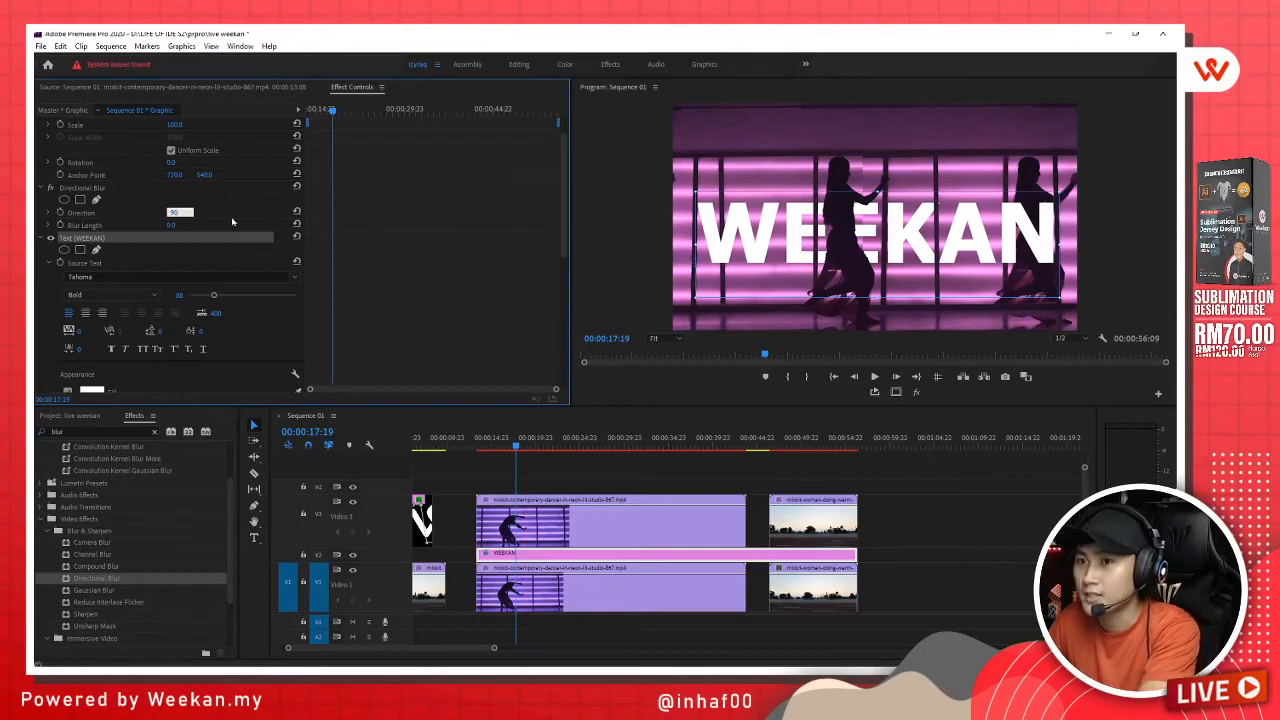
{"action": "key", "text": "Tab"}
{"action": "type", "text": "51"}
{"action": "key", "text": "Return"}
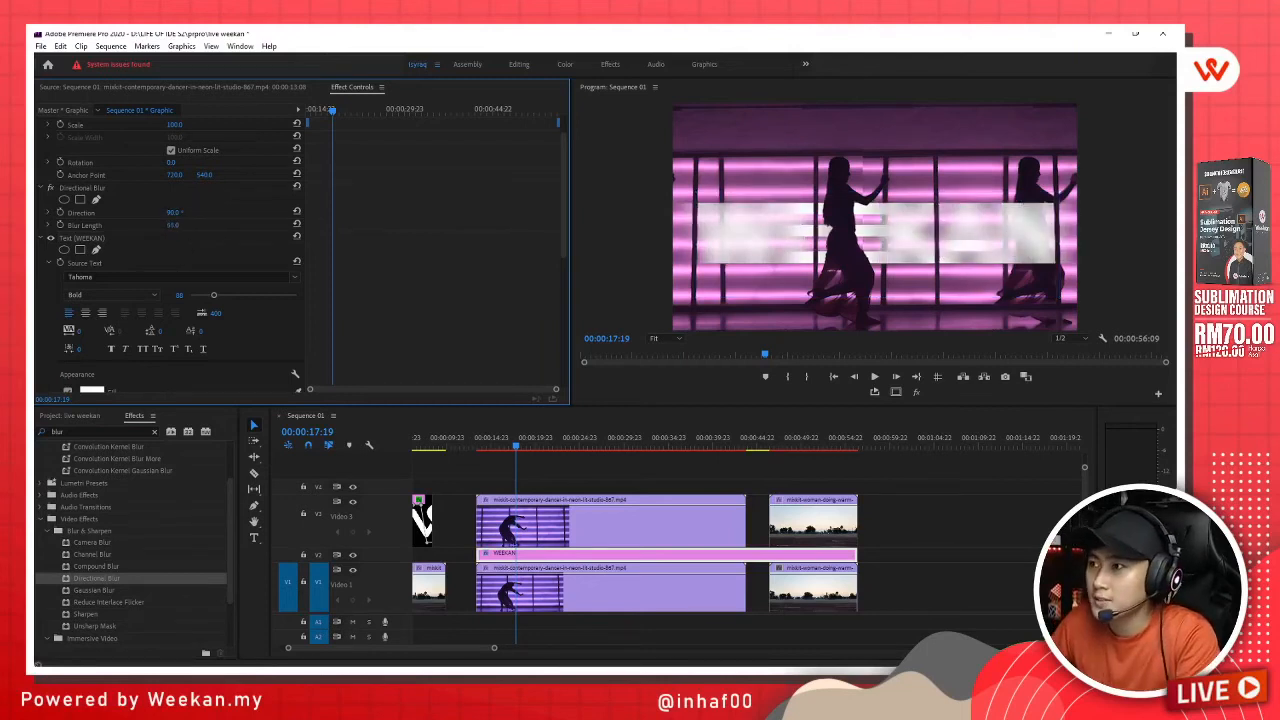
Lower the title's Blur Length and animate it between blurred and 0 with four keyframes.
{"action": "mouse_move", "coordinate": [173, 225]}
{"action": "left_mouse_down"}
{"action": "mouse_move", "coordinate": [121, 225]}
{"action": "mouse_move", "coordinate": [290, 225]}
{"action": "mouse_move", "coordinate": [121, 225]}
{"action": "mouse_move", "coordinate": [183, 226]}
{"action": "left_mouse_up"}
{"action": "left_click", "coordinate": [60, 225]}
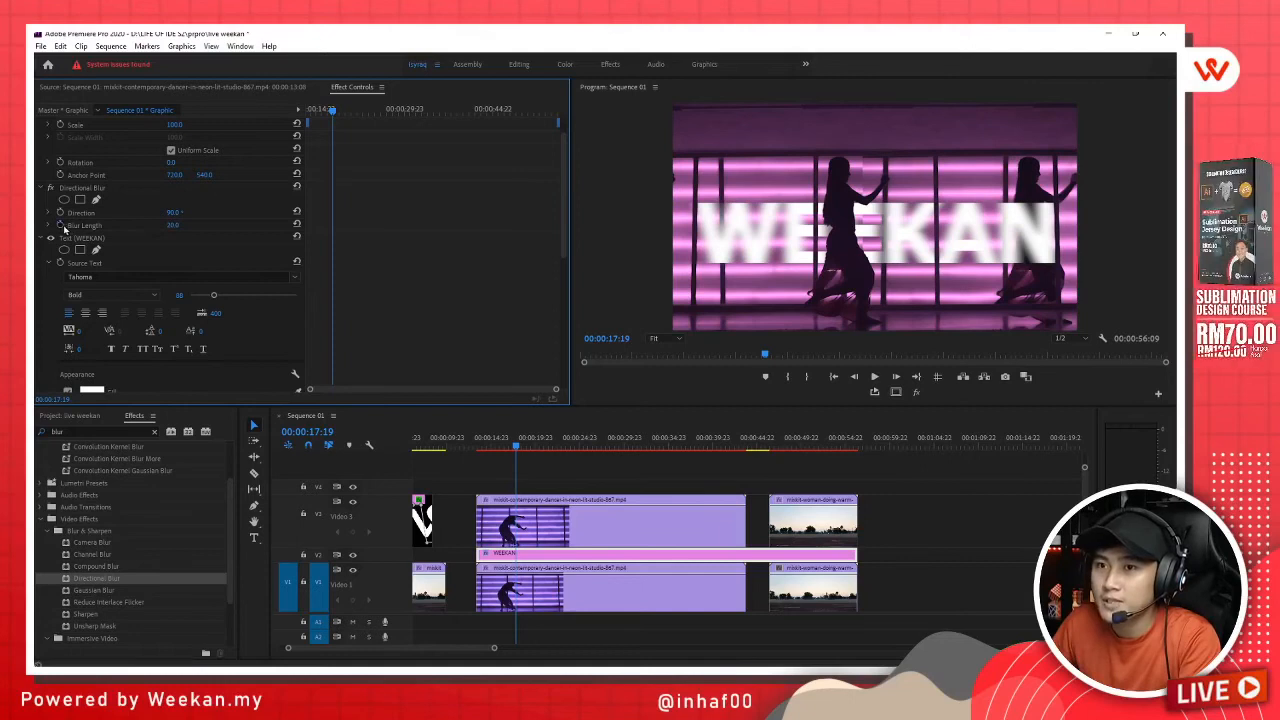
{"action": "left_click_drag", "start_coordinate": [365, 231], "coordinate": [388, 228]}
{"action": "left_click_drag", "start_coordinate": [175, 225], "coordinate": [140, 225]}
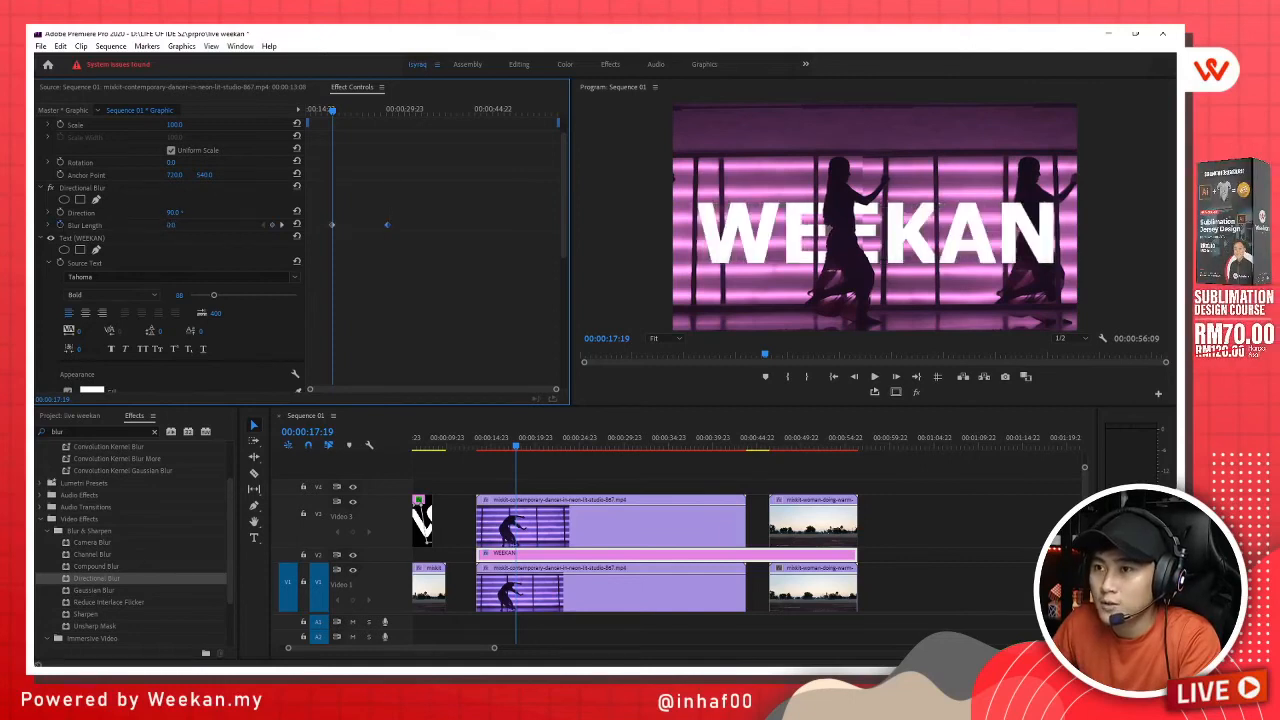
{"action": "left_click_drag", "start_coordinate": [332, 225], "coordinate": [422, 231]}
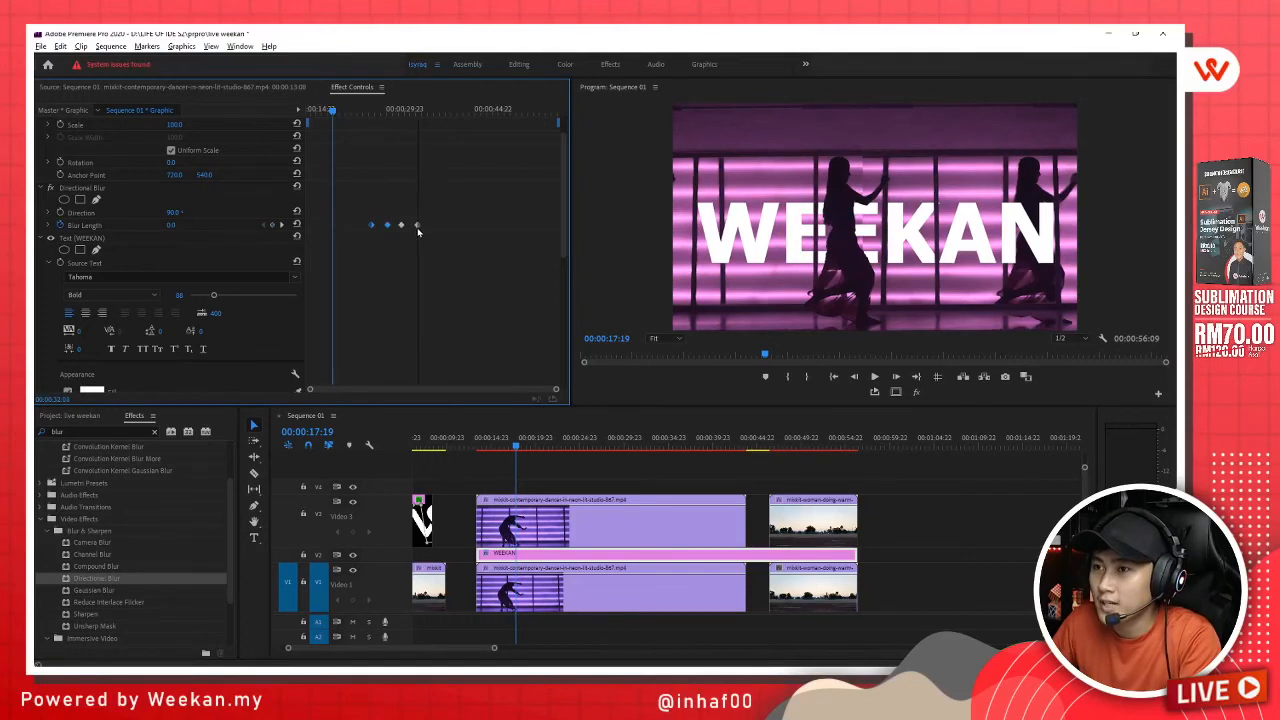
Preview the blur and move all four Blur Length keyframes earlier, starting at about 00:00:19:19.
{"action": "key", "text": "space"}
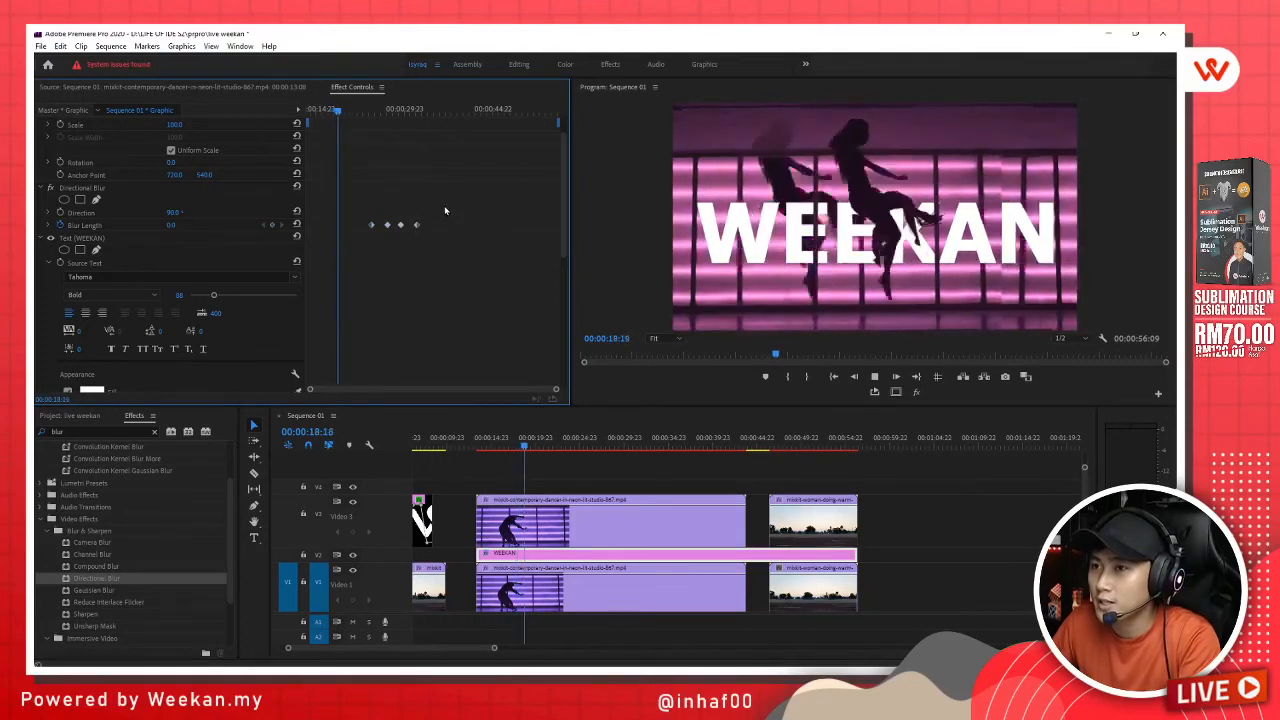
{"action": "key", "text": "space"}
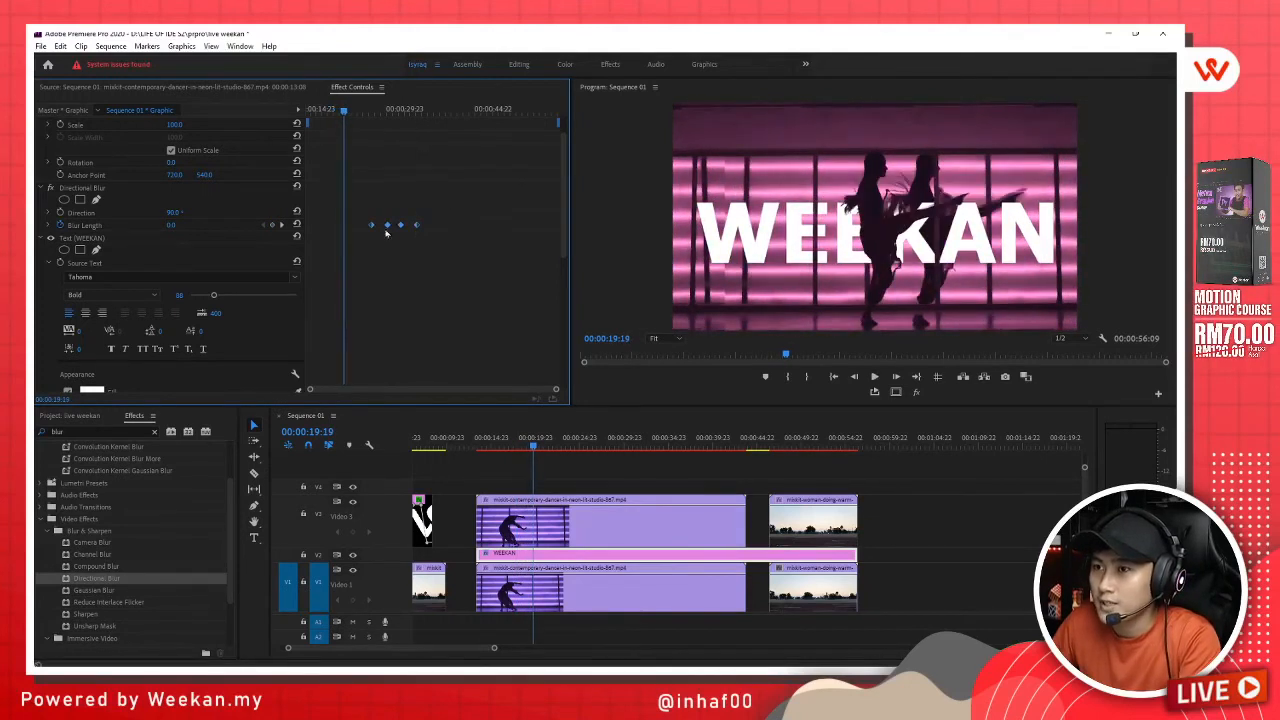
{"action": "mouse_move", "coordinate": [386, 226]}
{"action": "left_mouse_down"}
{"action": "mouse_move", "coordinate": [353, 228]}
{"action": "mouse_move", "coordinate": [371, 232]}
{"action": "left_mouse_up"}
{"action": "left_click", "coordinate": [420, 222]}
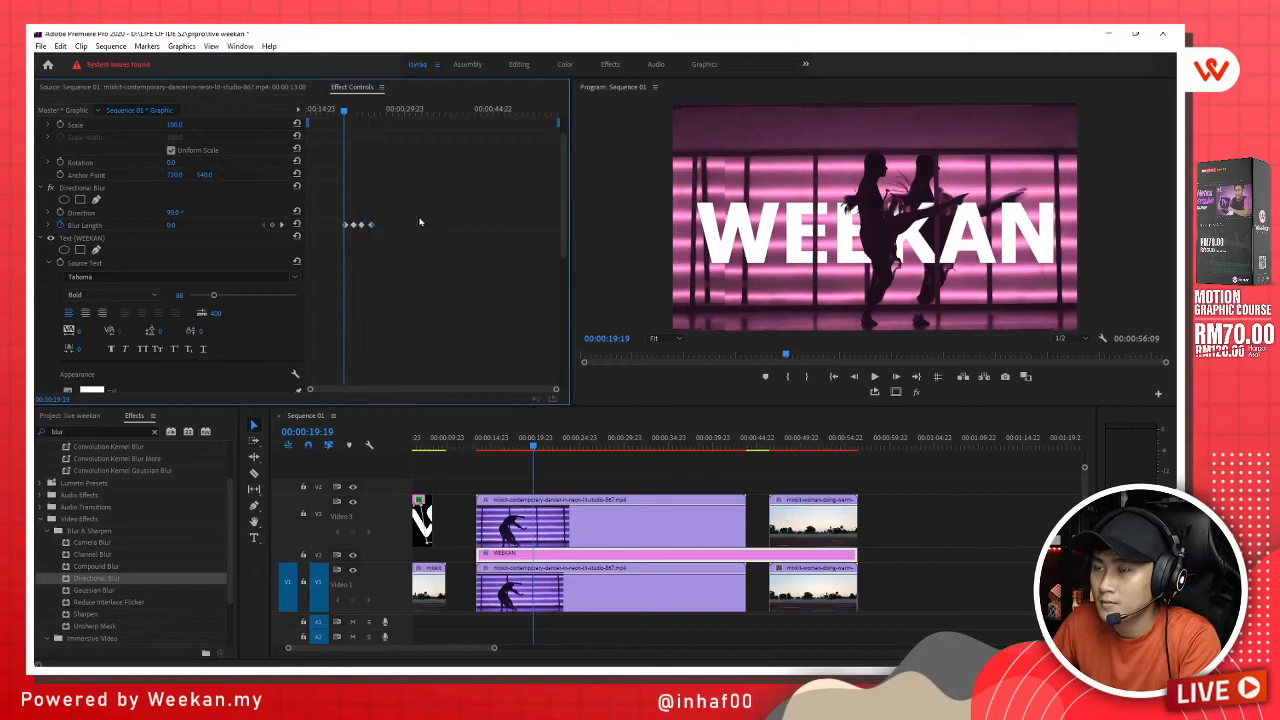
Review the blur timing and tighten the Blur Length keyframes to between about 00:00:21 and 00:00:24.
{"action": "key", "text": "space"}
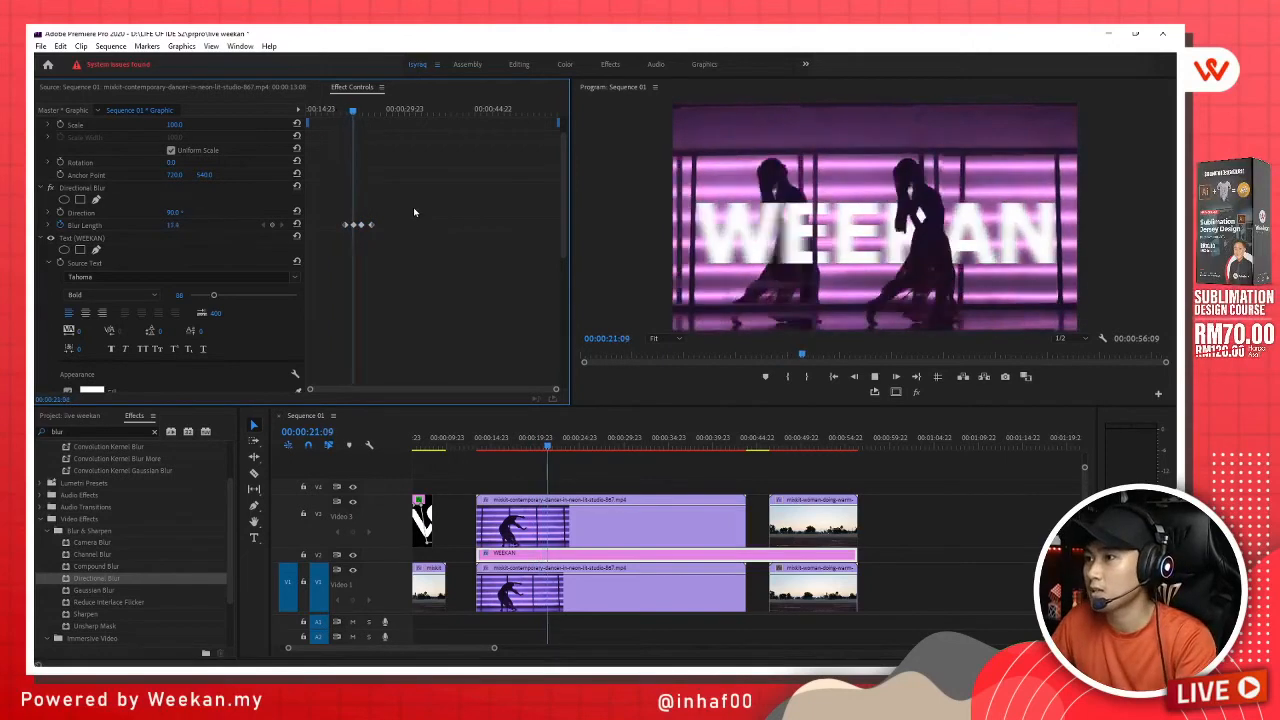
{"action": "key", "text": "space"}
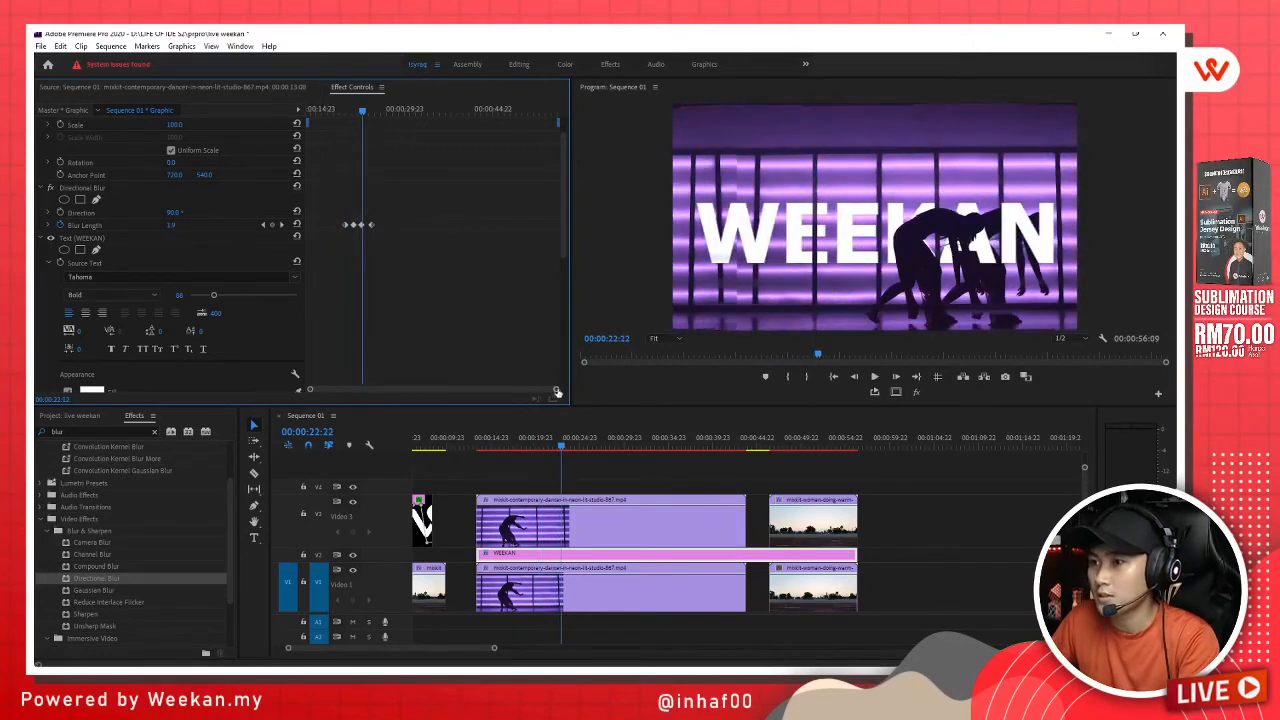
{"action": "left_click_drag", "start_coordinate": [556, 389], "coordinate": [430, 390]}
{"action": "left_click_drag", "start_coordinate": [512, 225], "coordinate": [449, 228]}
{"action": "left_click", "coordinate": [423, 111]}
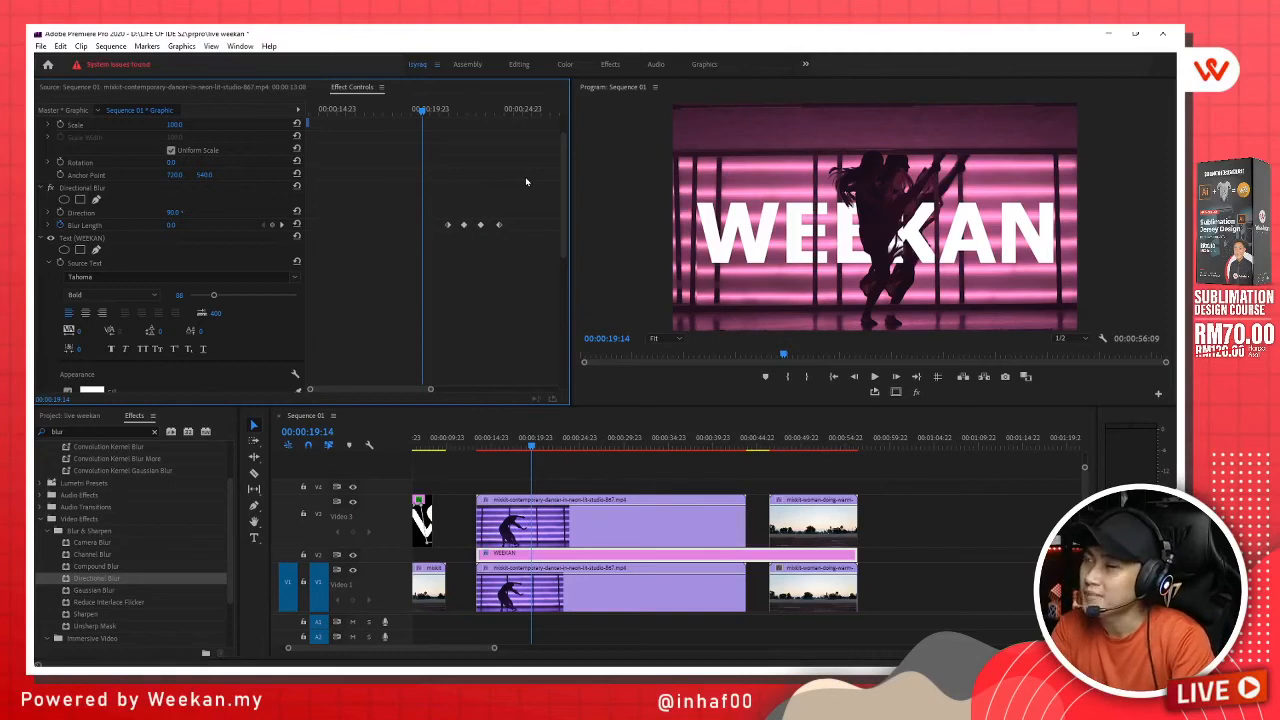
Play back the title's blur animation from 00:00:19:14 and save the project.
{"action": "left_click_drag", "start_coordinate": [513, 161], "coordinate": [578, 173]}
{"action": "left_click_drag", "start_coordinate": [356, 389], "coordinate": [372, 383]}
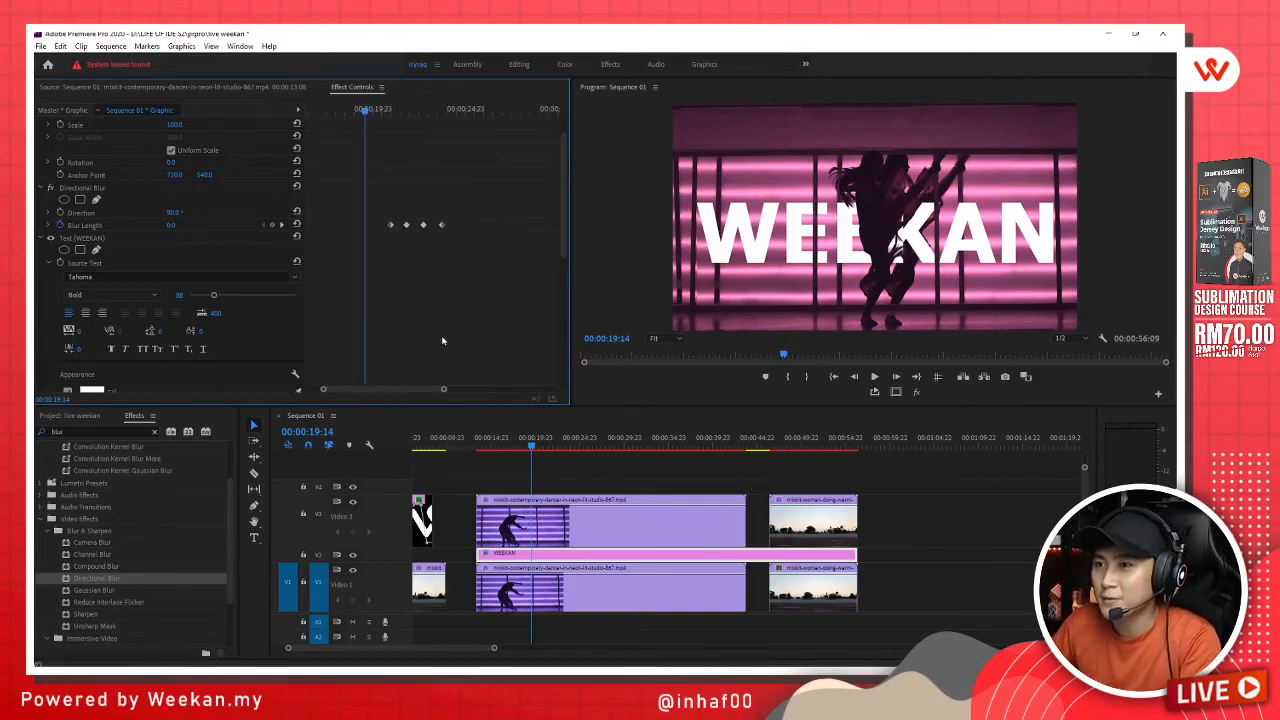
{"action": "key", "text": "space"}
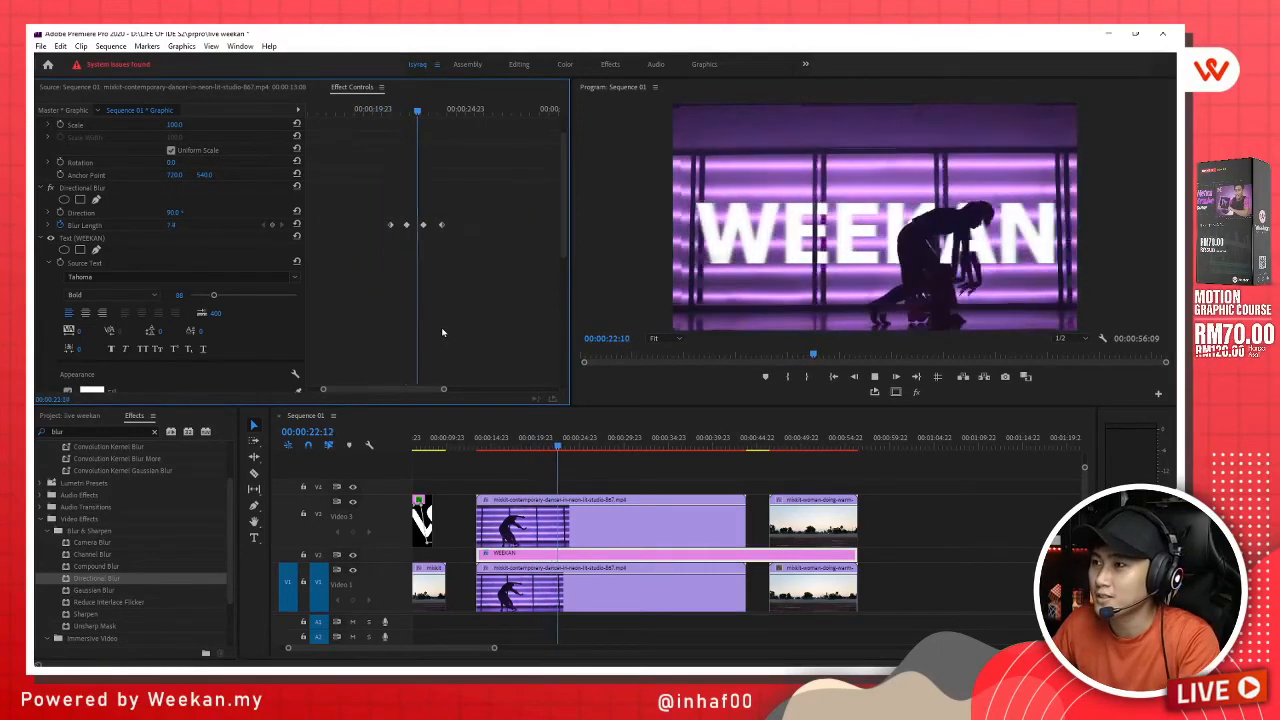
{"action": "key", "text": "space"}
{"action": "key", "text": "ctrl+s"}
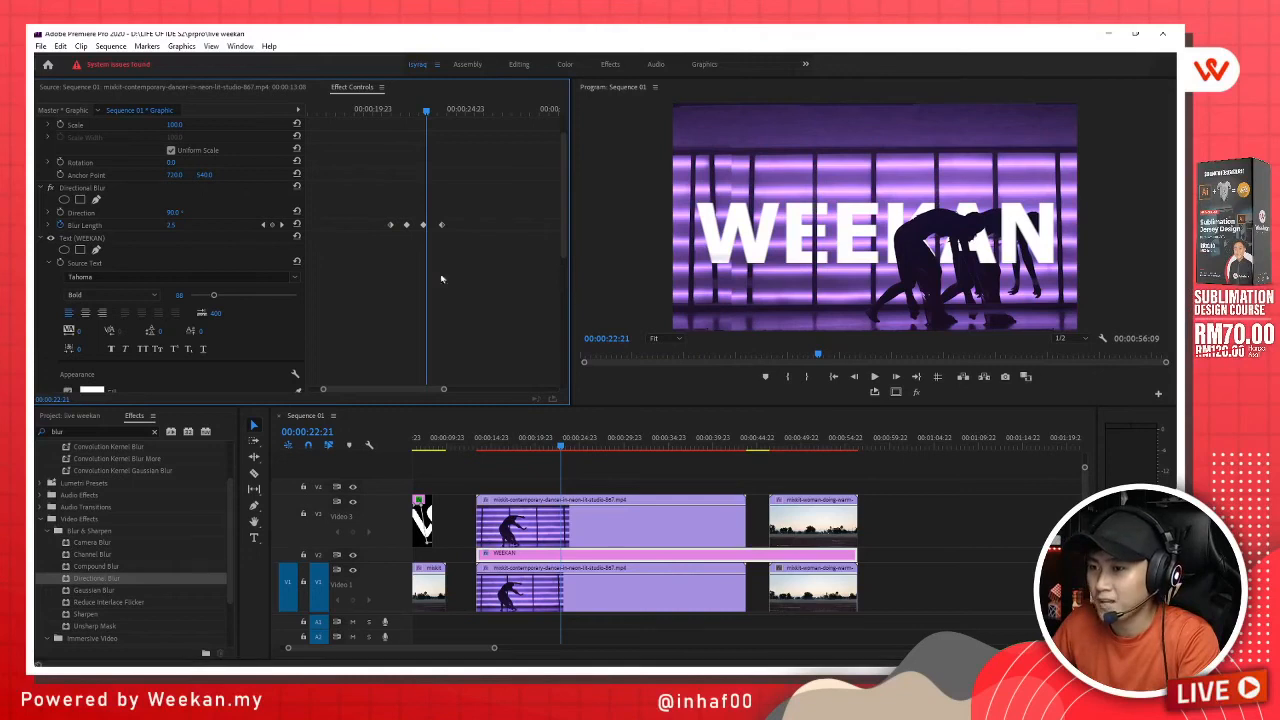
Tighten the title's four Blur Length keyframes to between about 00:00:20:13 and 00:00:22:08 and play back the blur.
{"action": "left_click_drag", "start_coordinate": [453, 214], "coordinate": [381, 231]}
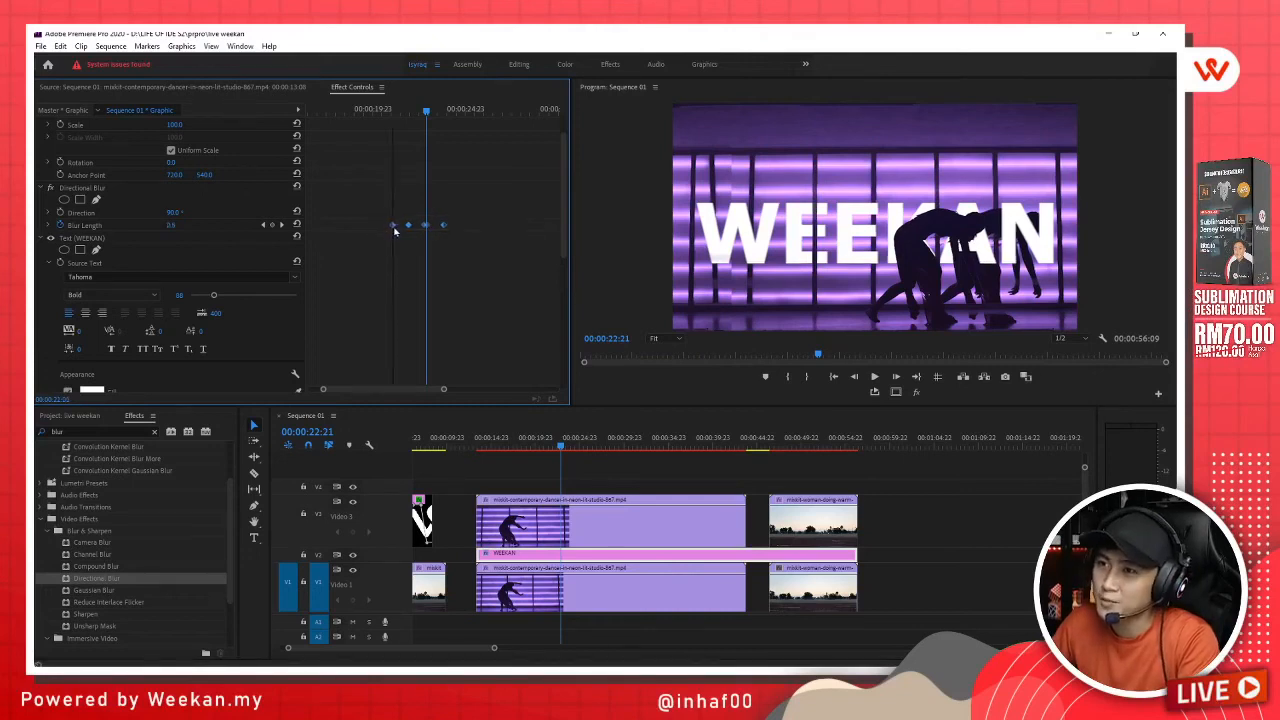
{"action": "left_click_drag", "start_coordinate": [391, 225], "coordinate": [378, 231]}
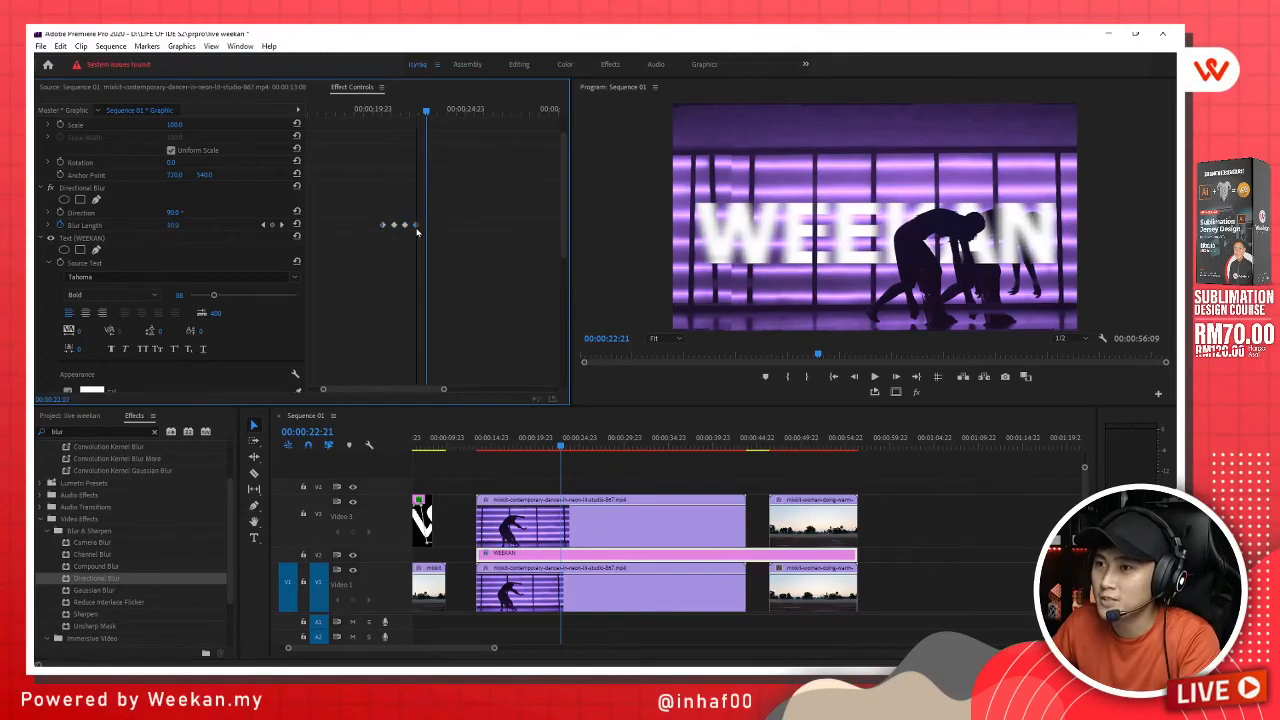
{"action": "left_click", "coordinate": [361, 111]}
{"action": "key", "text": "space"}
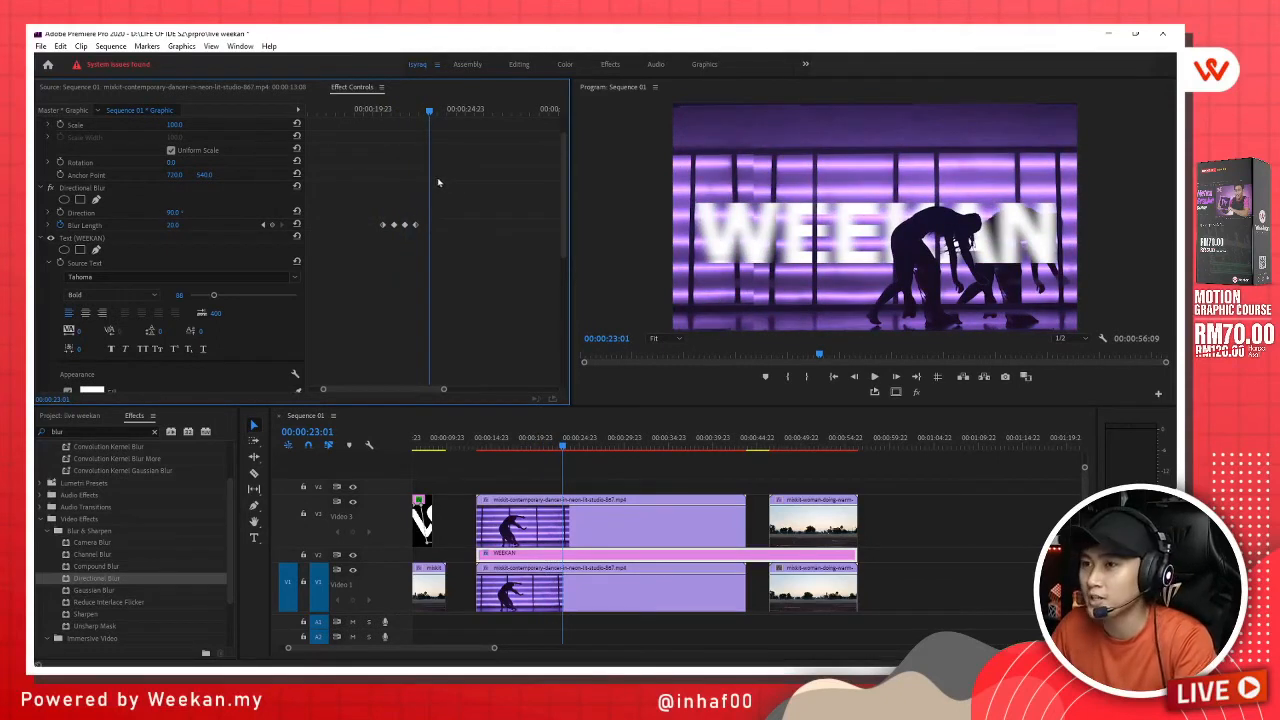
{"action": "left_click_drag", "start_coordinate": [393, 111], "coordinate": [370, 111]}
{"action": "key", "text": "space"}
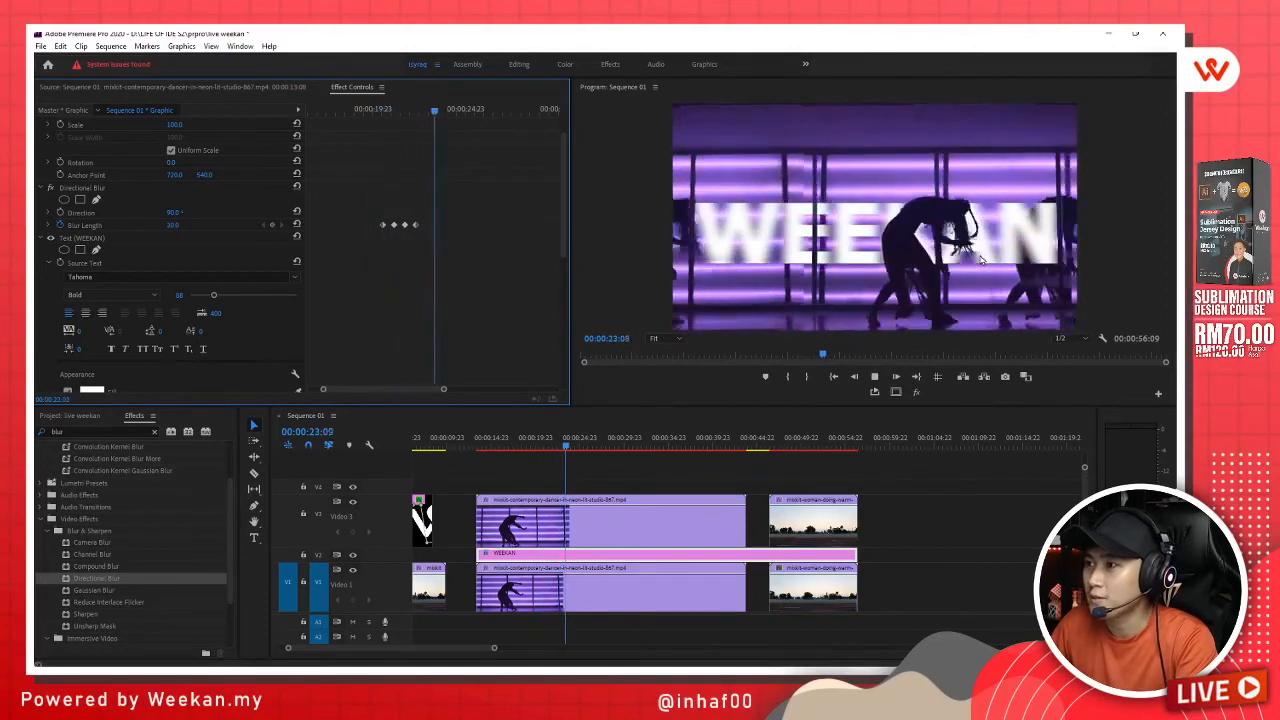
{"action": "key", "text": "space"}
Keyframe the title's blur Direction from 90° at 00:00:19:18 to 1x11.0° at 00:00:22:21 and play it back.
{"action": "left_click_drag", "start_coordinate": [418, 115], "coordinate": [396, 129]}
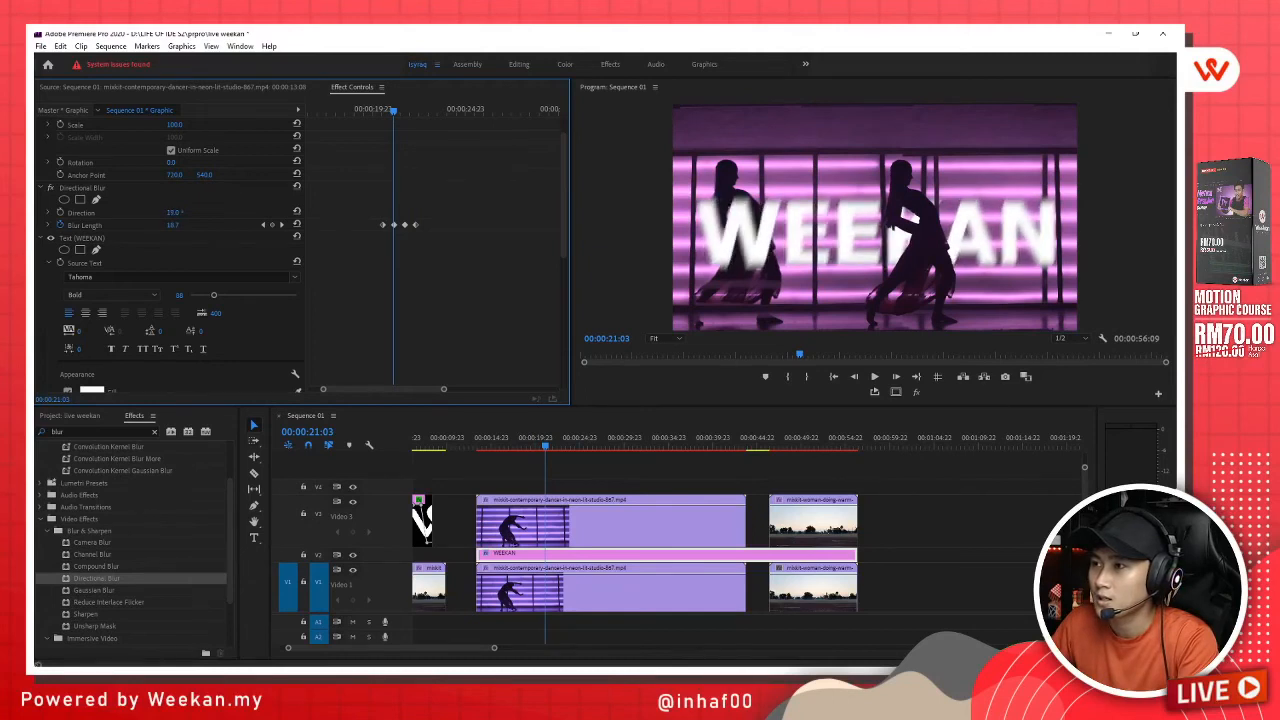
{"action": "left_click_drag", "start_coordinate": [379, 111], "coordinate": [368, 119]}
{"action": "left_click", "coordinate": [60, 212]}
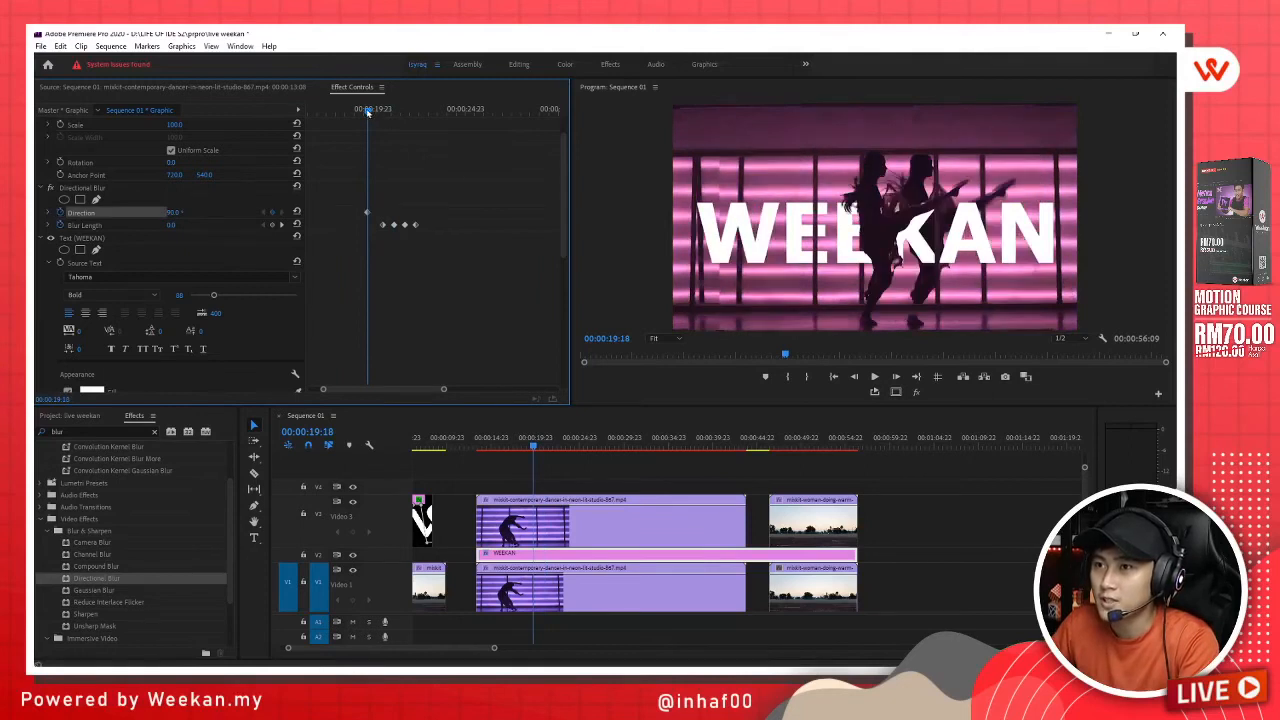
{"action": "left_click", "coordinate": [443, 114]}
{"action": "left_click_drag", "start_coordinate": [443, 116], "coordinate": [426, 114]}
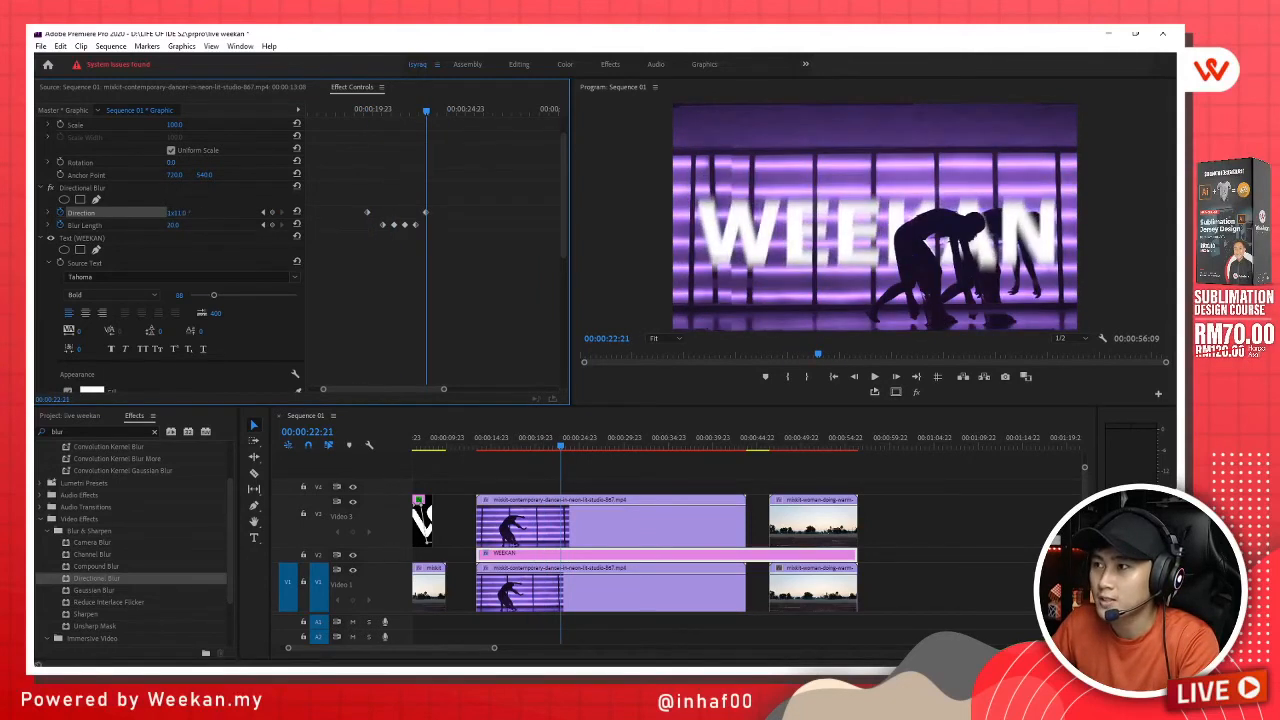
{"action": "left_click_drag", "start_coordinate": [426, 110], "coordinate": [363, 117]}
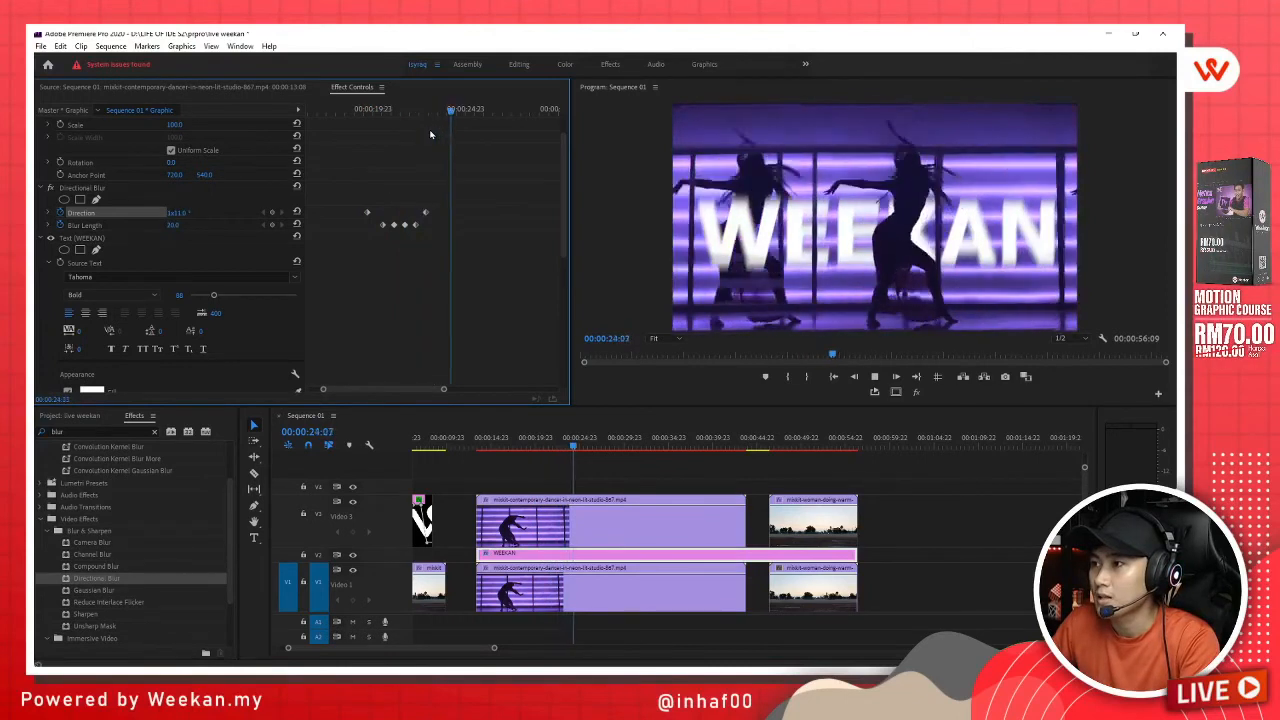
{"action": "key", "text": "space"}
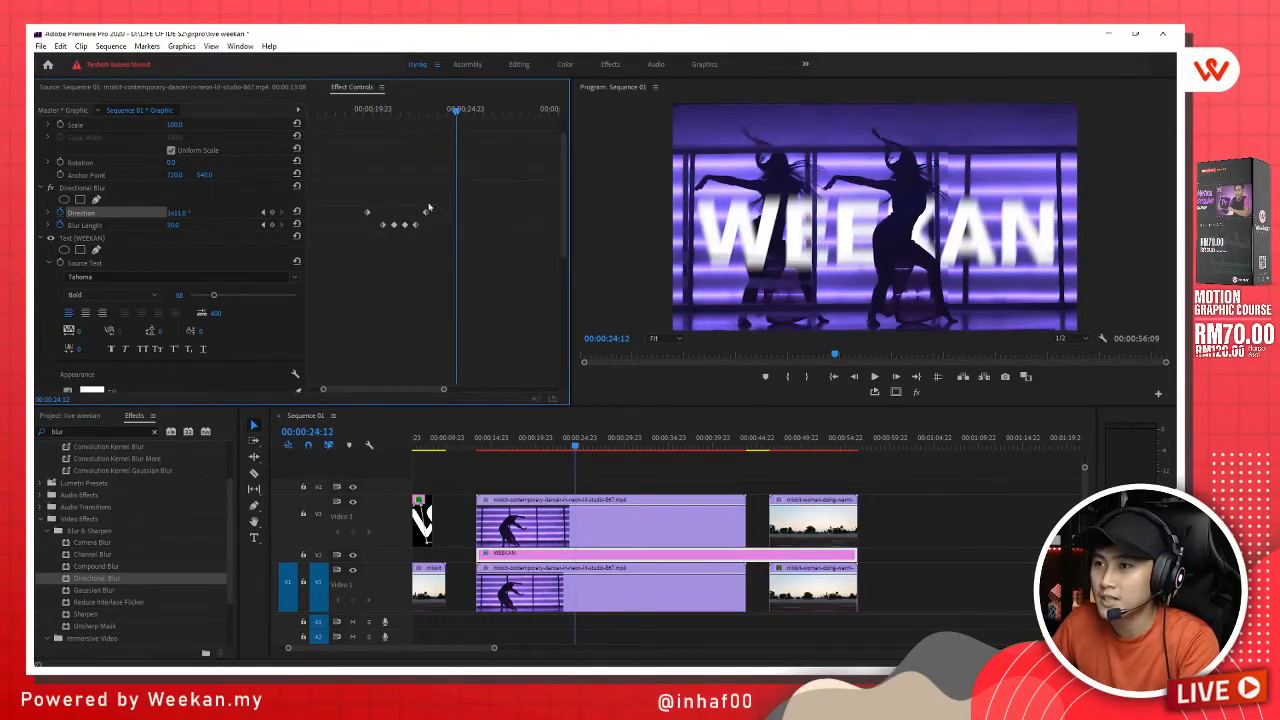
Add a third keyframe with a larger blur Direction at 00:00:26:06 and play back the title from 00:00:22:22.
{"action": "left_click_drag", "start_coordinate": [461, 113], "coordinate": [489, 110]}
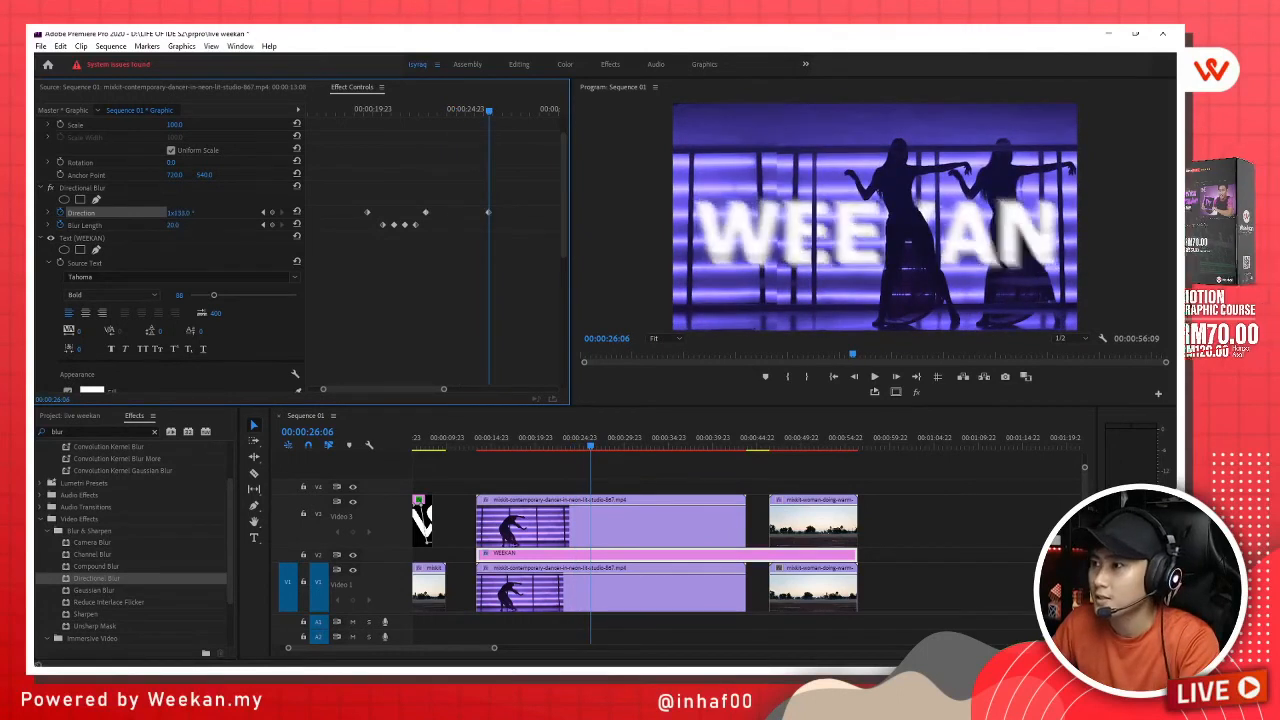
{"action": "left_click_drag", "start_coordinate": [462, 116], "coordinate": [428, 122]}
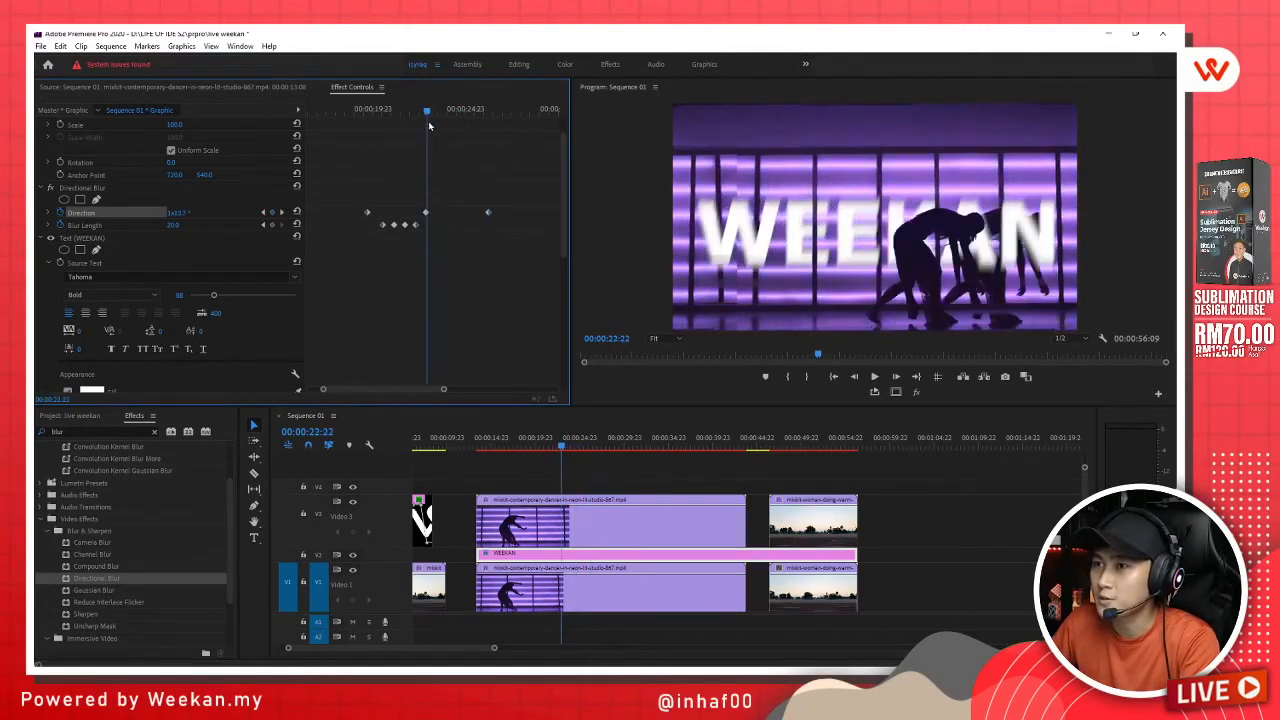
{"action": "key", "text": "space"}
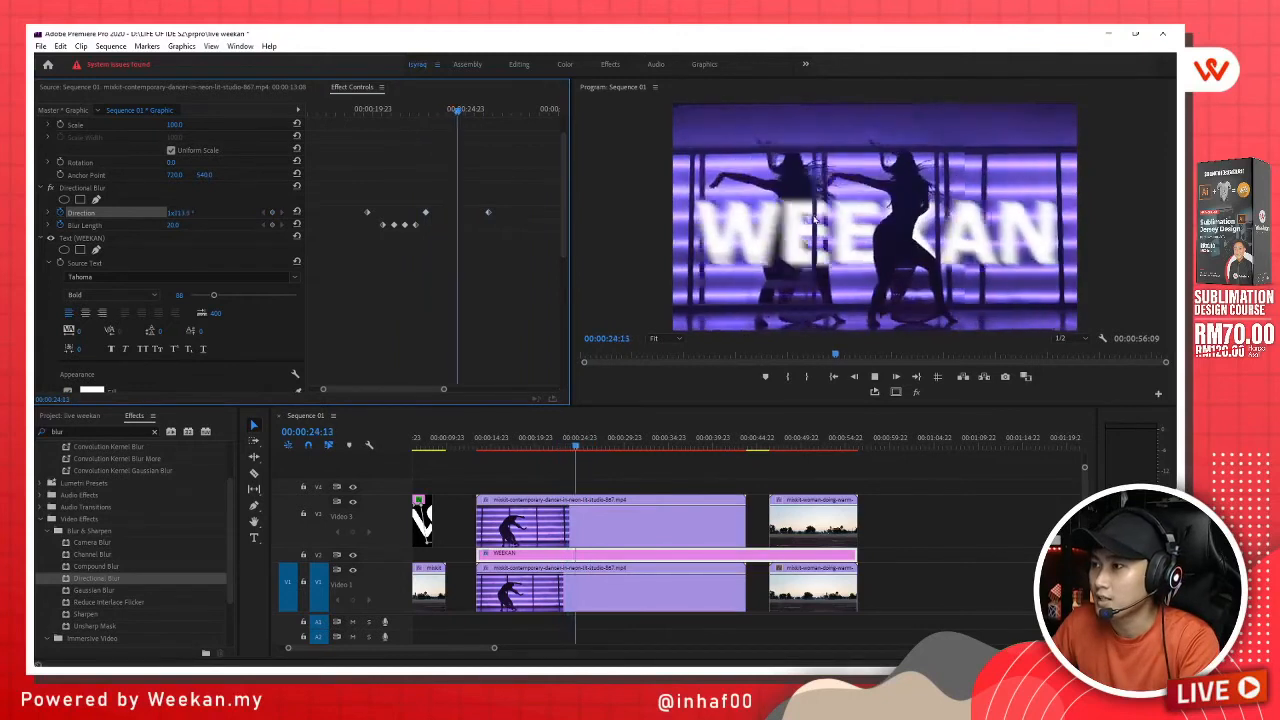
{"action": "key", "text": "space"}
Set the opacity of the dancer clip on V1 to 70.17, check it in playback, and save the project.
{"action": "left_click", "coordinate": [625, 578]}
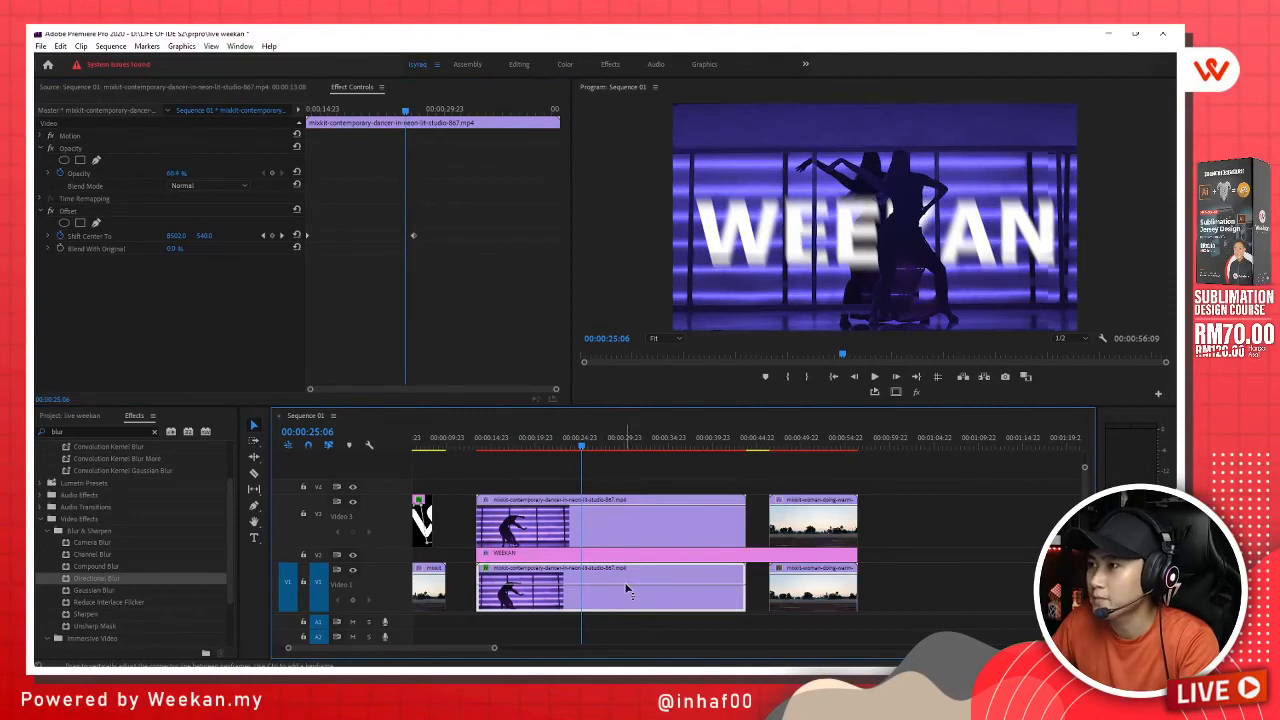
{"action": "left_click_drag", "start_coordinate": [627, 587], "coordinate": [628, 585]}
{"action": "key", "text": "space"}
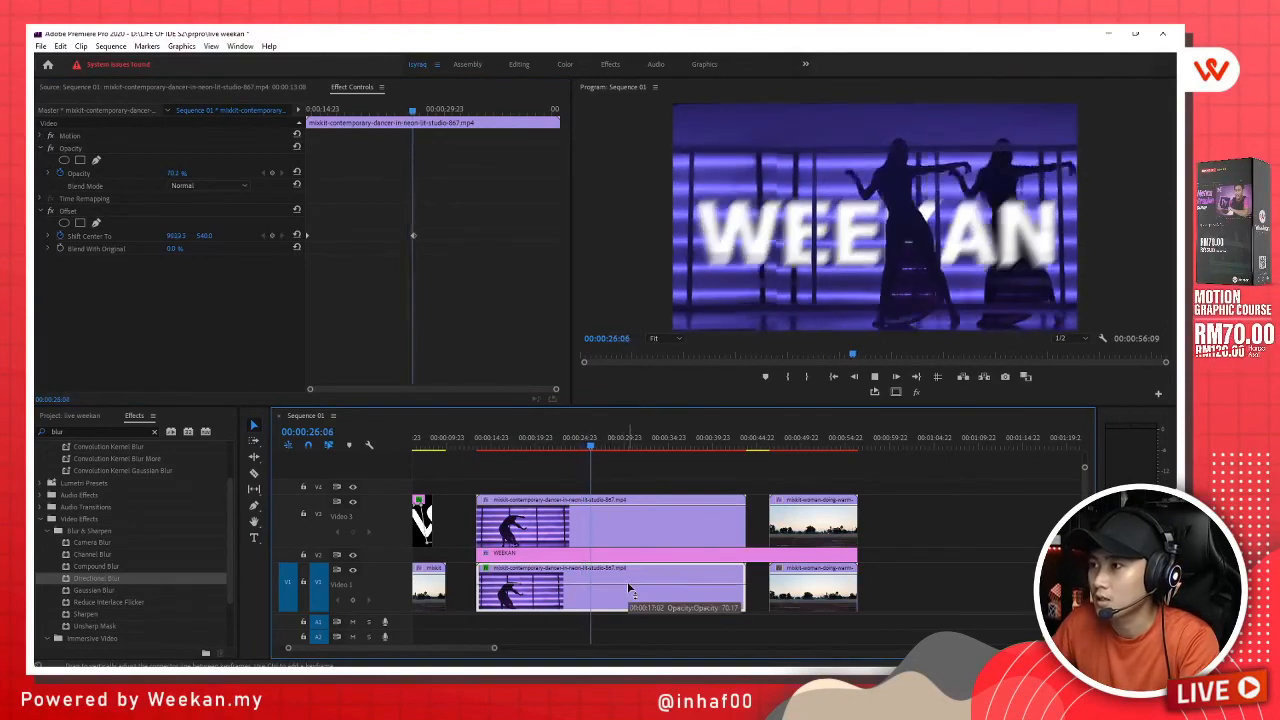
{"action": "key", "text": "space"}
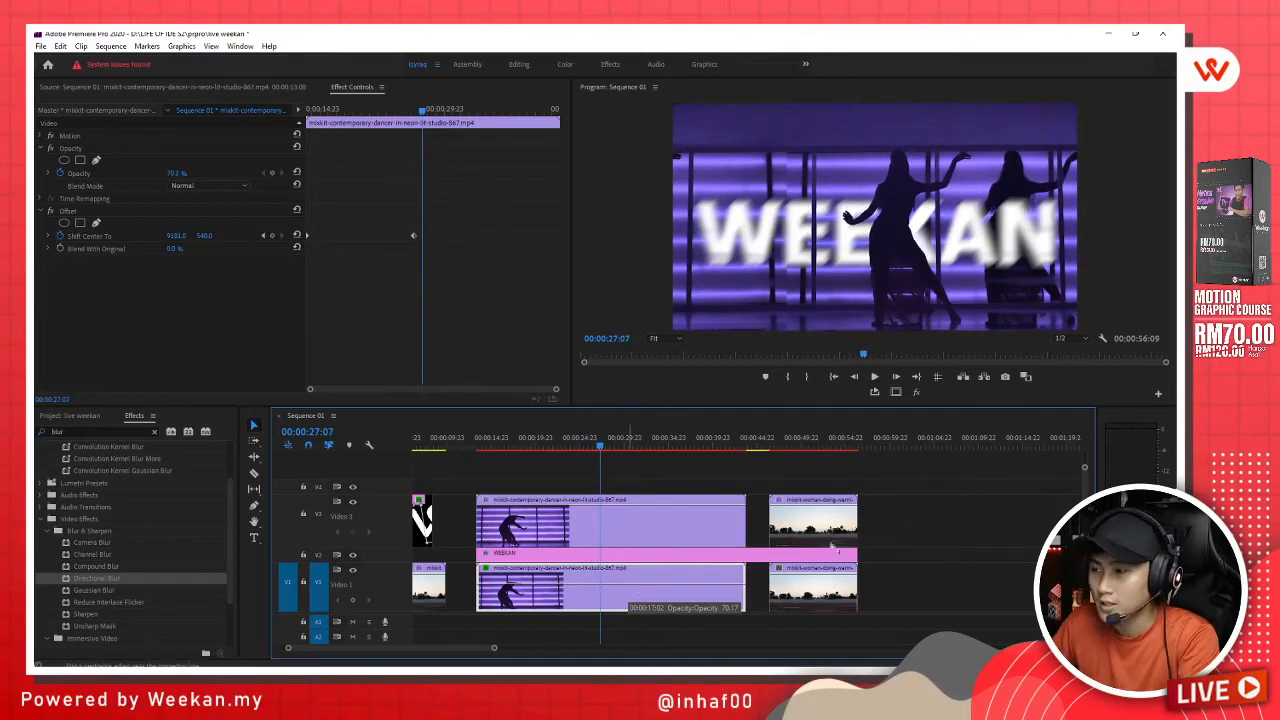
{"action": "key", "text": "ctrl+s"}
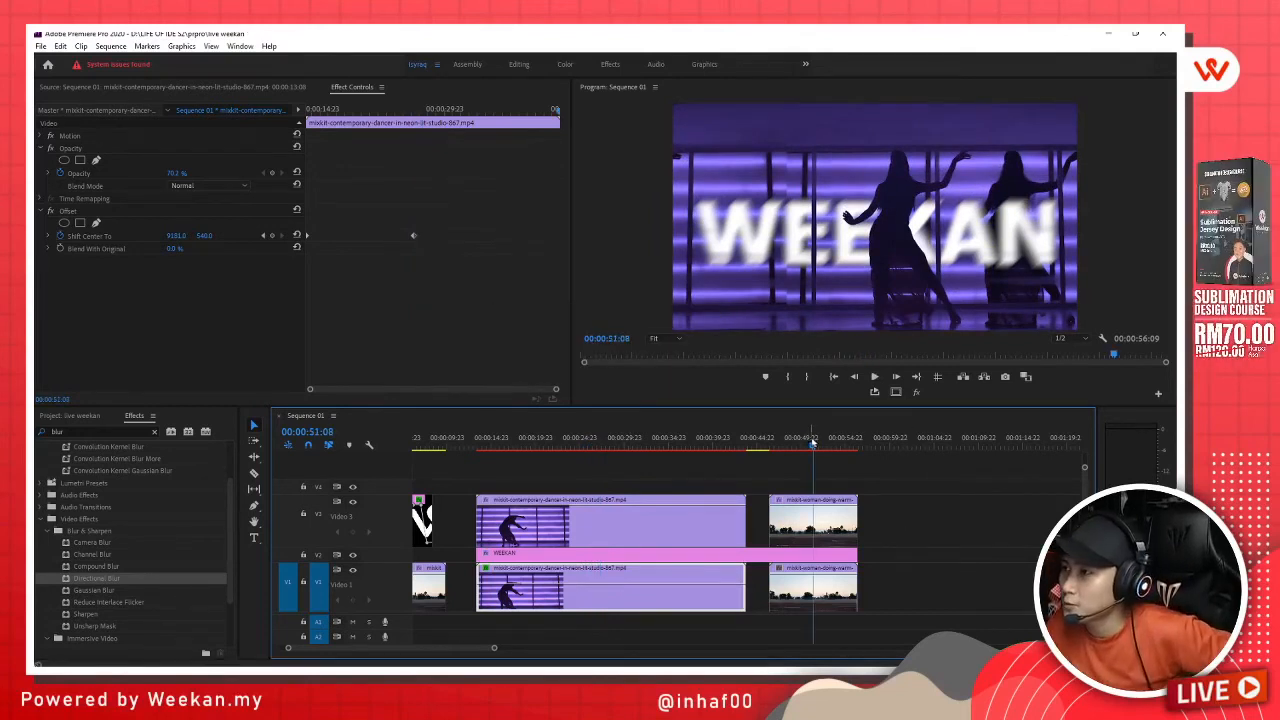
Play back the running woman clip with the WEEKAN title from 00:00:47:23.
{"action": "left_click", "coordinate": [783, 441]}
{"action": "left_click", "coordinate": [903, 499]}
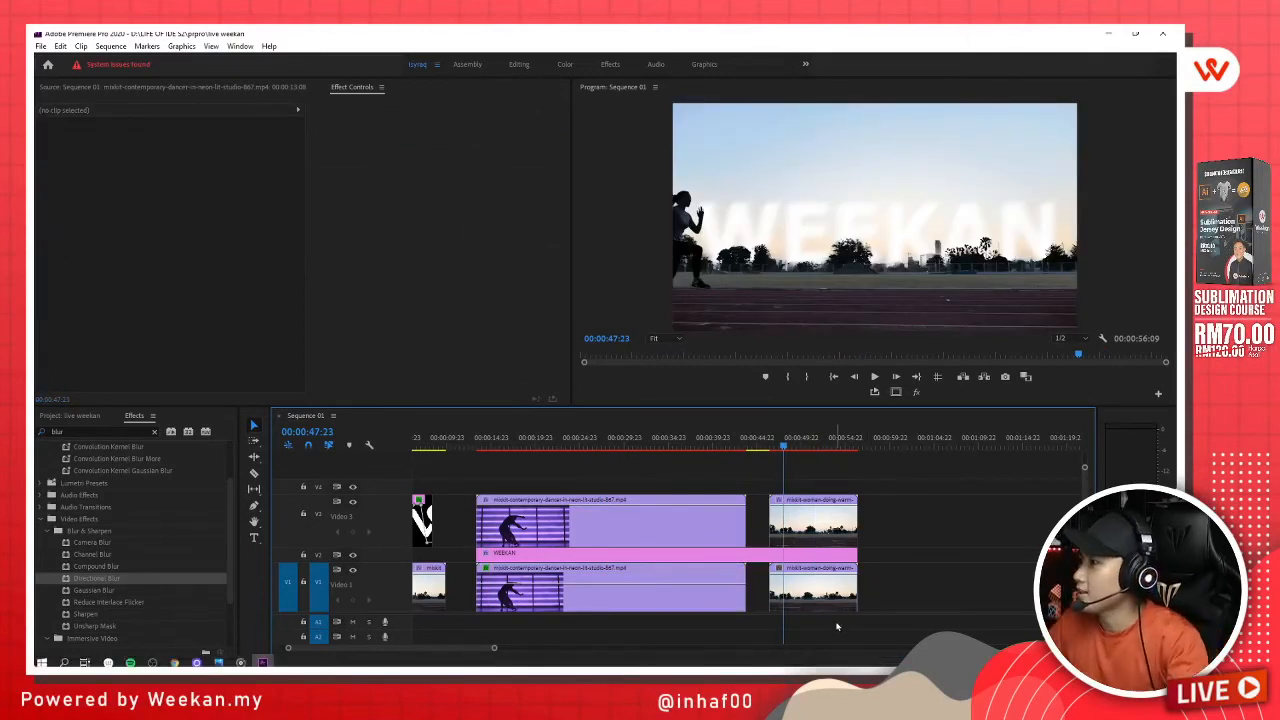
{"action": "key", "text": "space"}
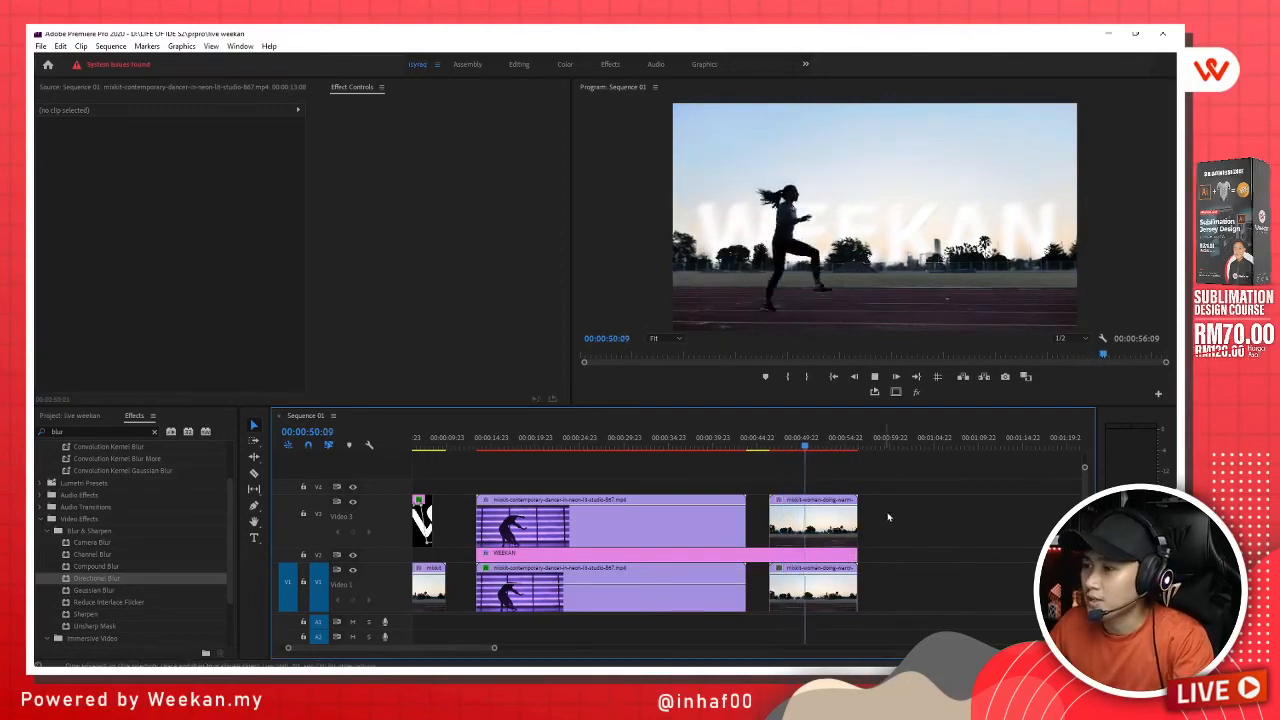
{"action": "key", "text": "space"}
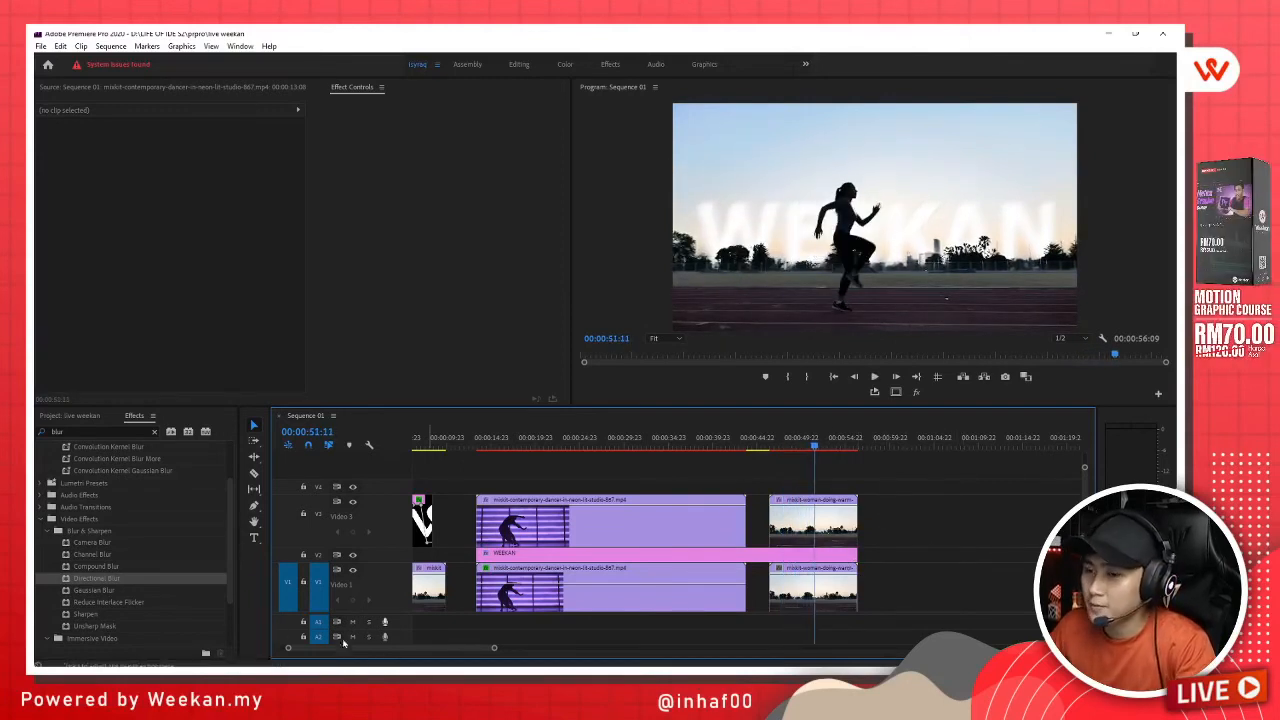
Delete all clips from Sequence 01 and save the project.
{"action": "left_click_drag", "start_coordinate": [493, 650], "coordinate": [643, 648]}
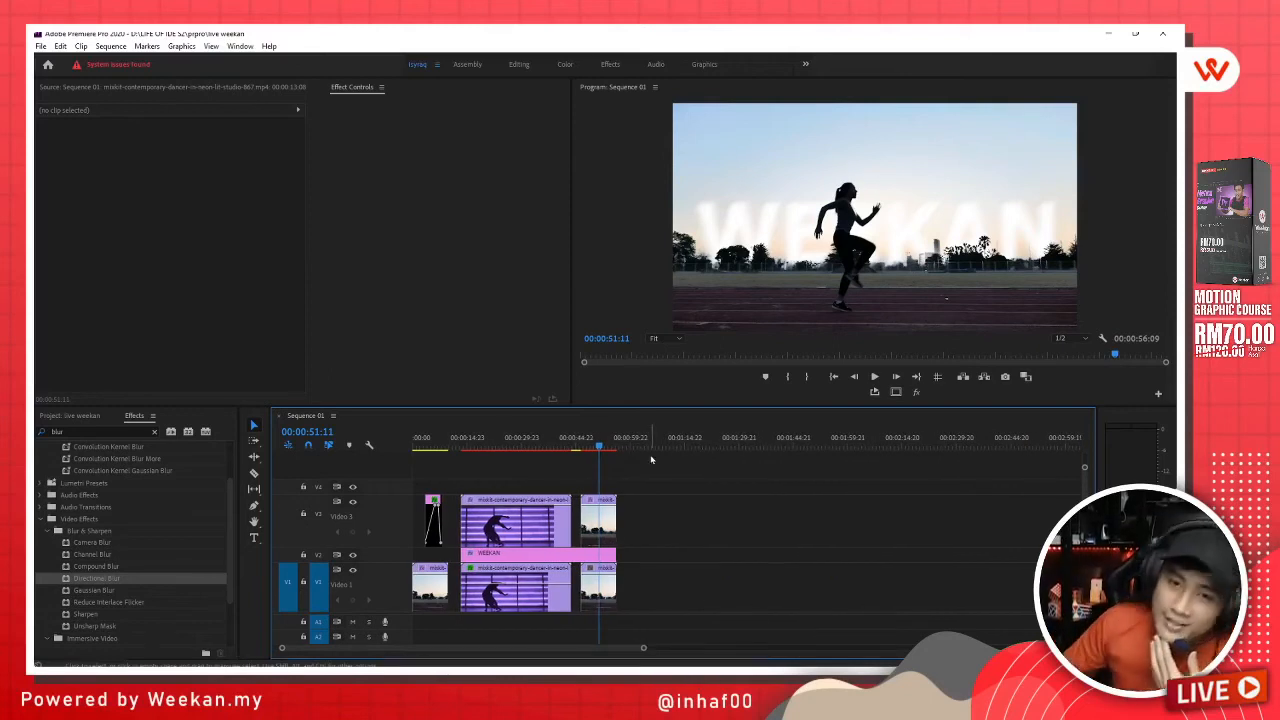
{"action": "left_click_drag", "start_coordinate": [738, 500], "coordinate": [386, 638]}
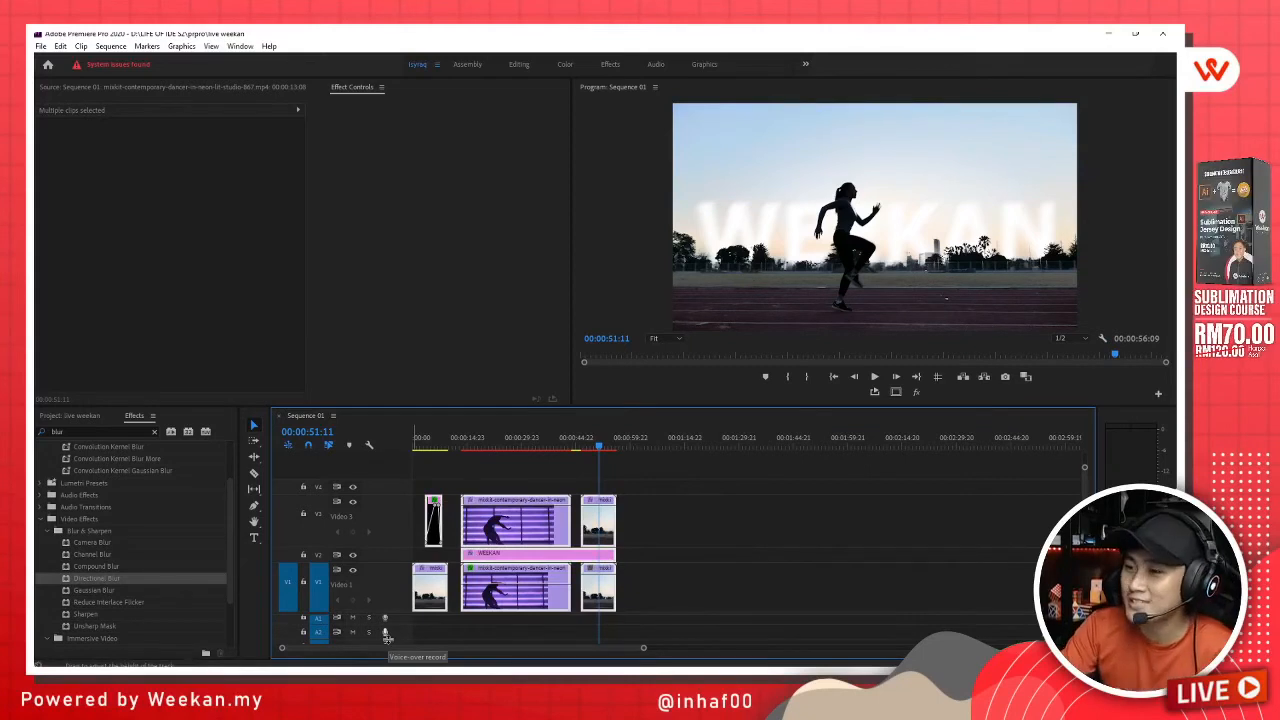
{"action": "key", "text": "Delete"}
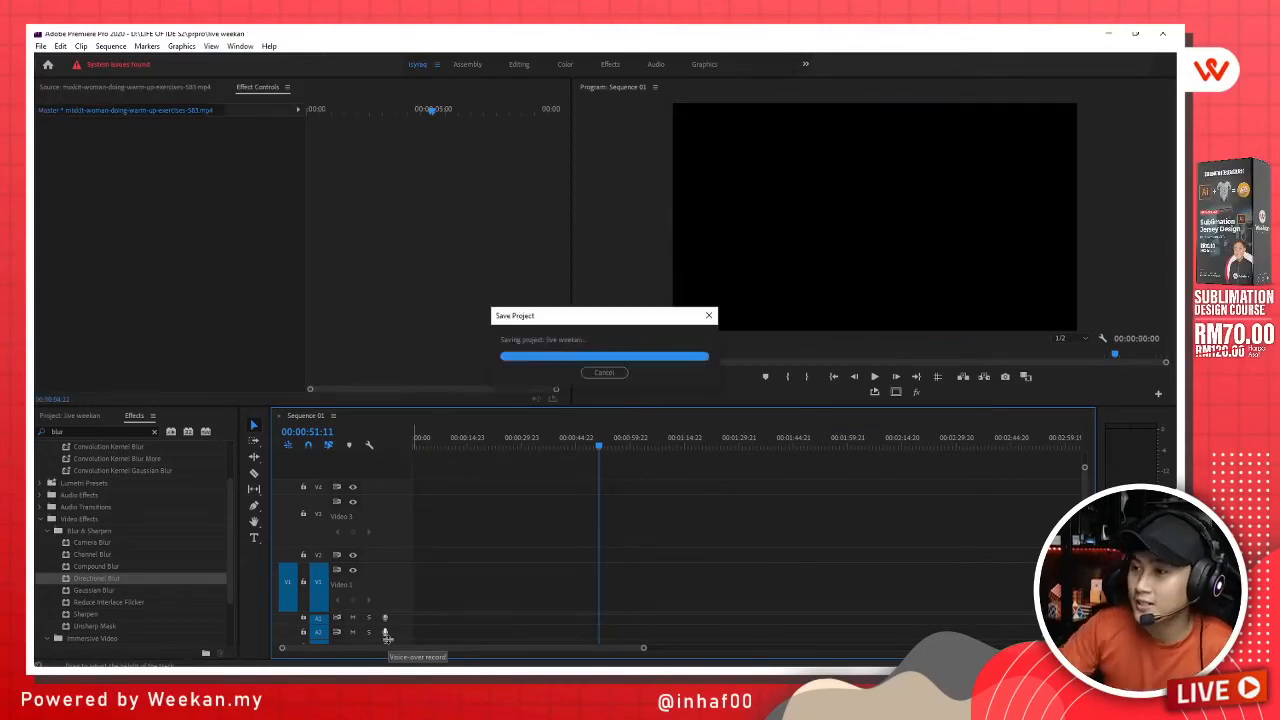
Show the project's media items and widen their area so three thumbnails fit per row.
{"action": "left_click", "coordinate": [70, 416]}
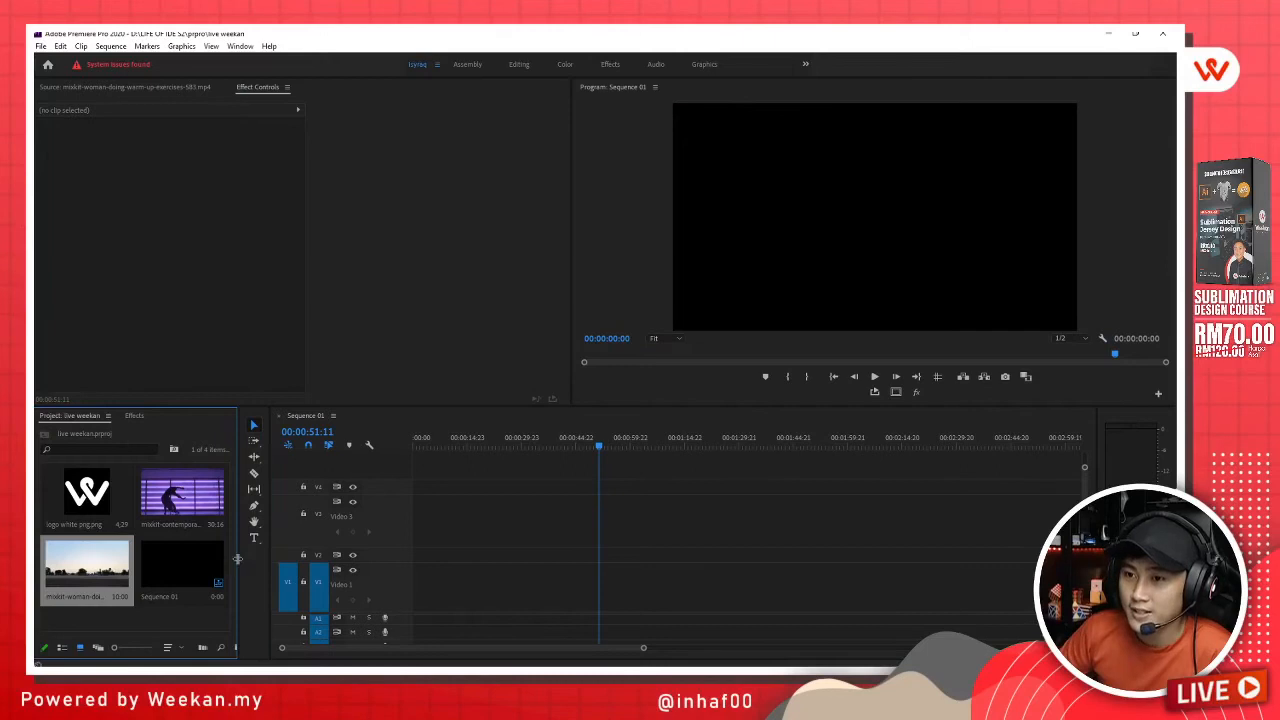
{"action": "left_click_drag", "start_coordinate": [238, 559], "coordinate": [349, 564]}
{"action": "left_click", "coordinate": [275, 584]}
{"action": "left_click_drag", "start_coordinate": [611, 553], "coordinate": [633, 587]}
Start a new text graphic in the frame of the empty sequence at 00:00:51:11.
{"action": "left_click", "coordinate": [366, 537]}
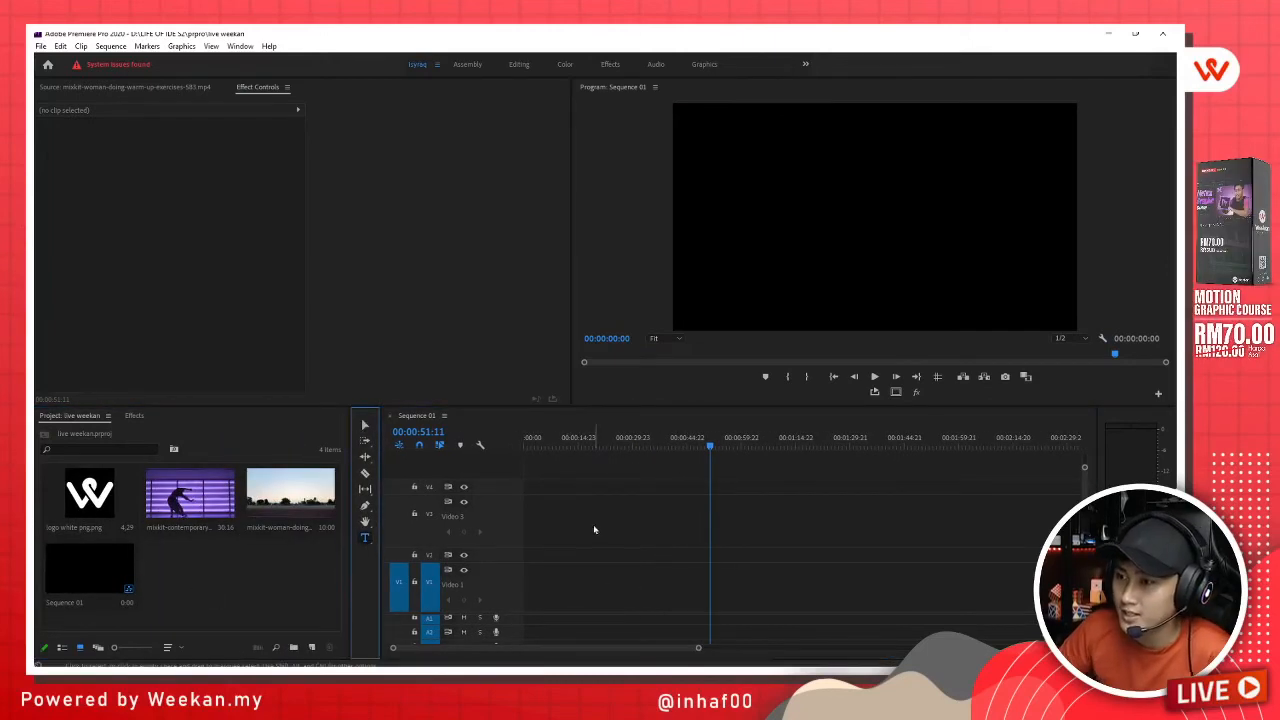
{"action": "left_click", "coordinate": [690, 229]}
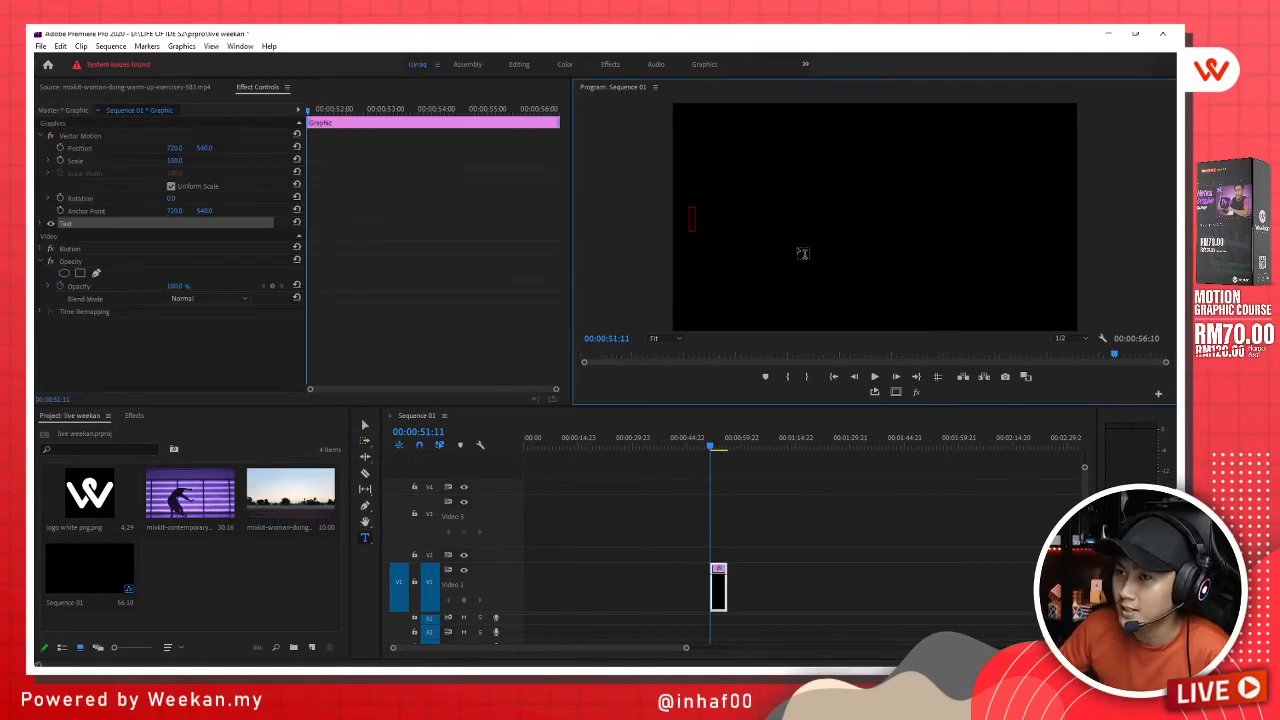